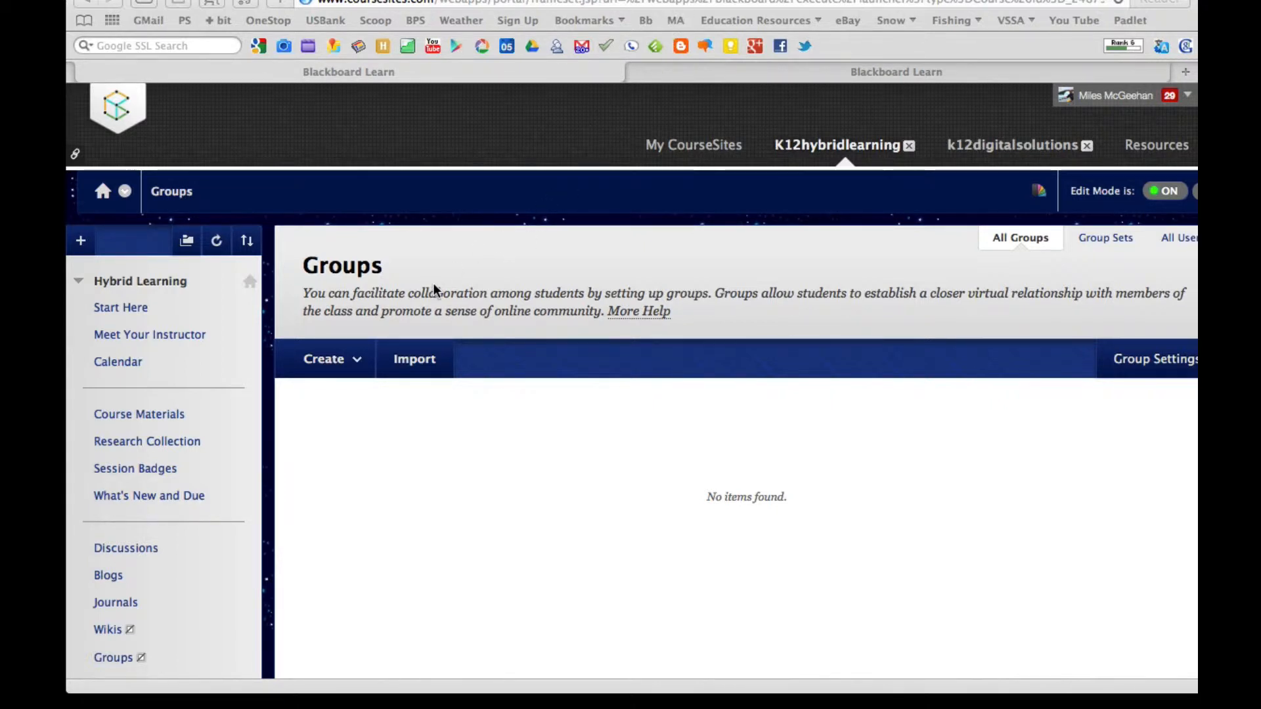
# - Open the Groups management page from Users and Groups in the course's Control Panel
pyautogui.scroll(-5, 192, 439)
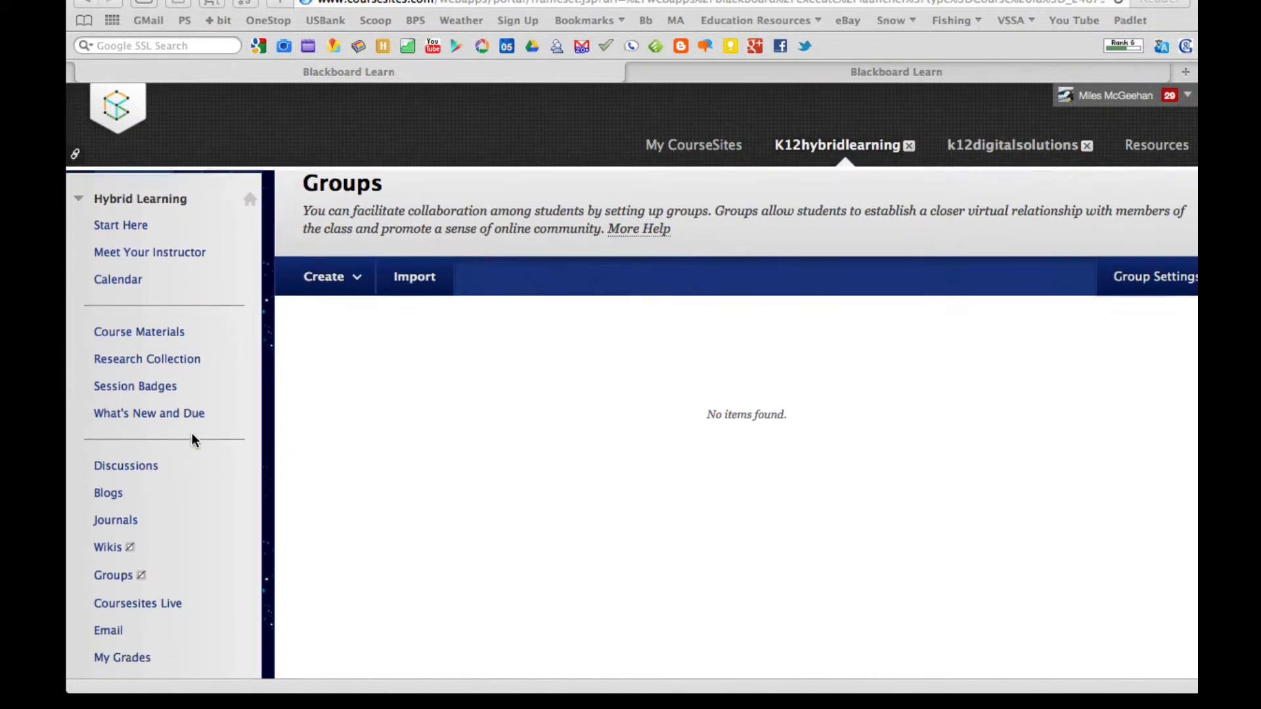
pyautogui.scroll(-5, 192, 439)
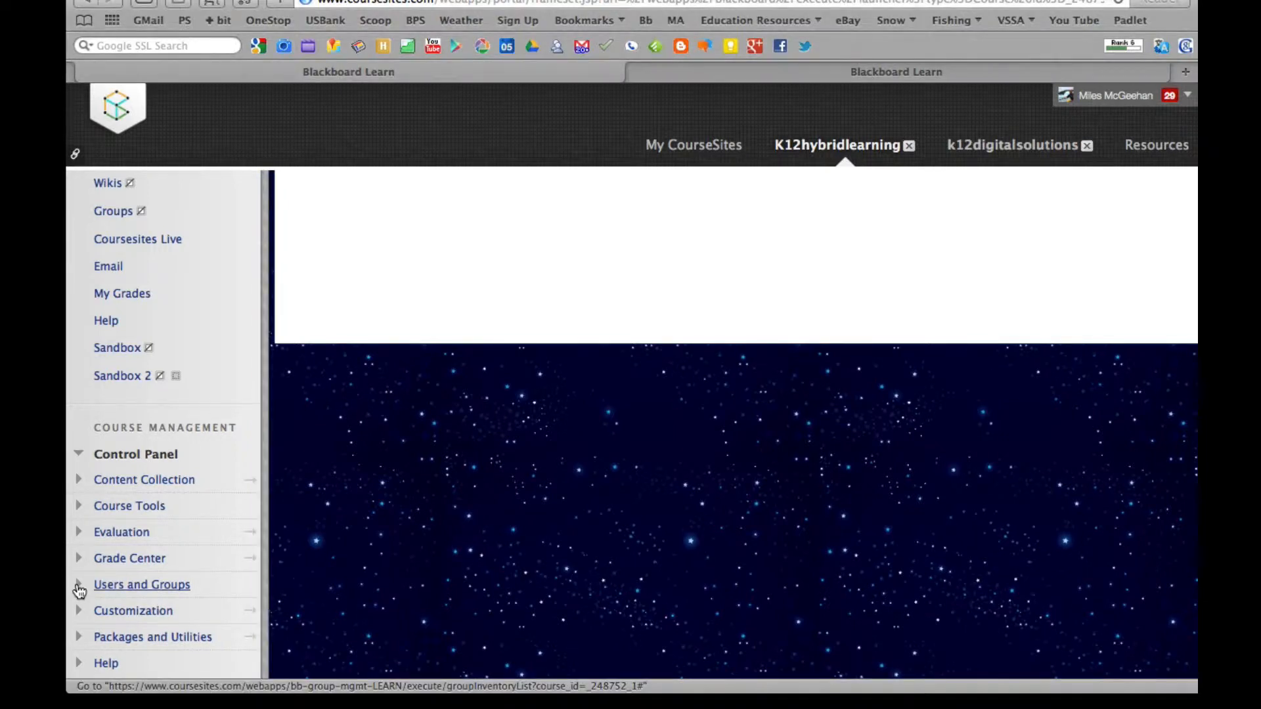
pyautogui.click(79, 591)
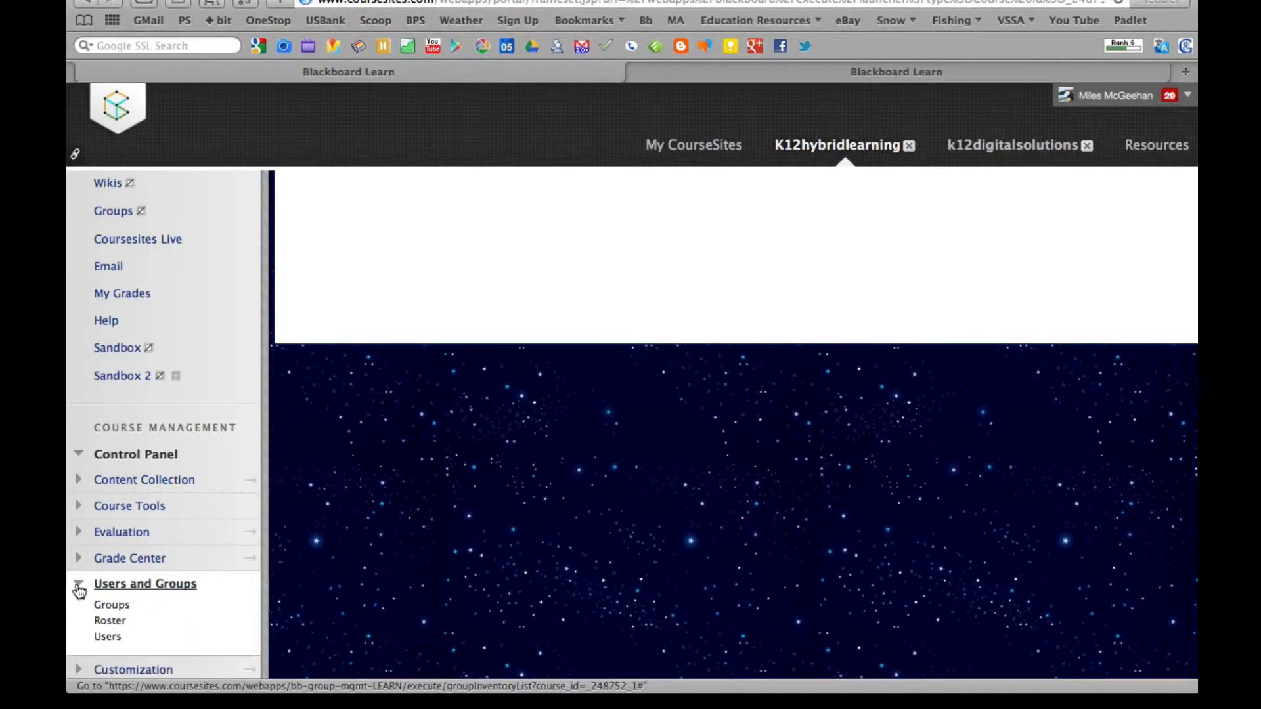
pyautogui.click(115, 611)
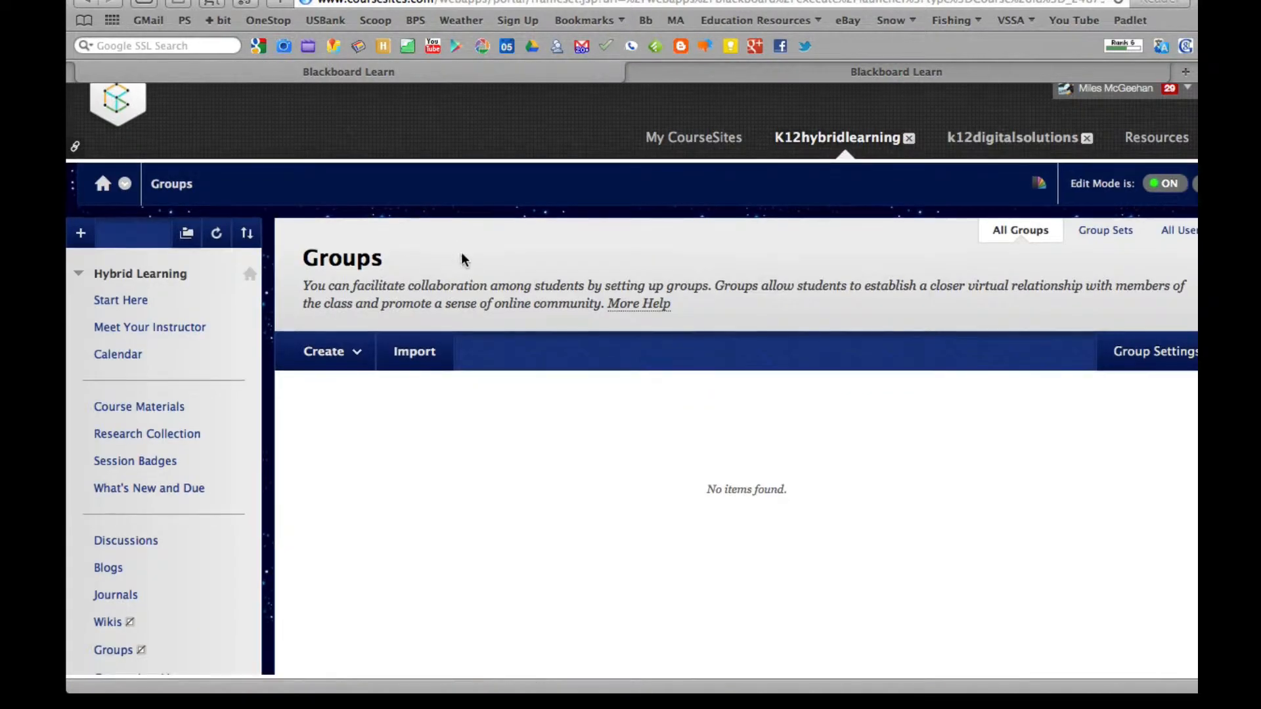
# - Start a random-enrollment group set and name it "Stock Market Investment"
pyautogui.click(331, 360)
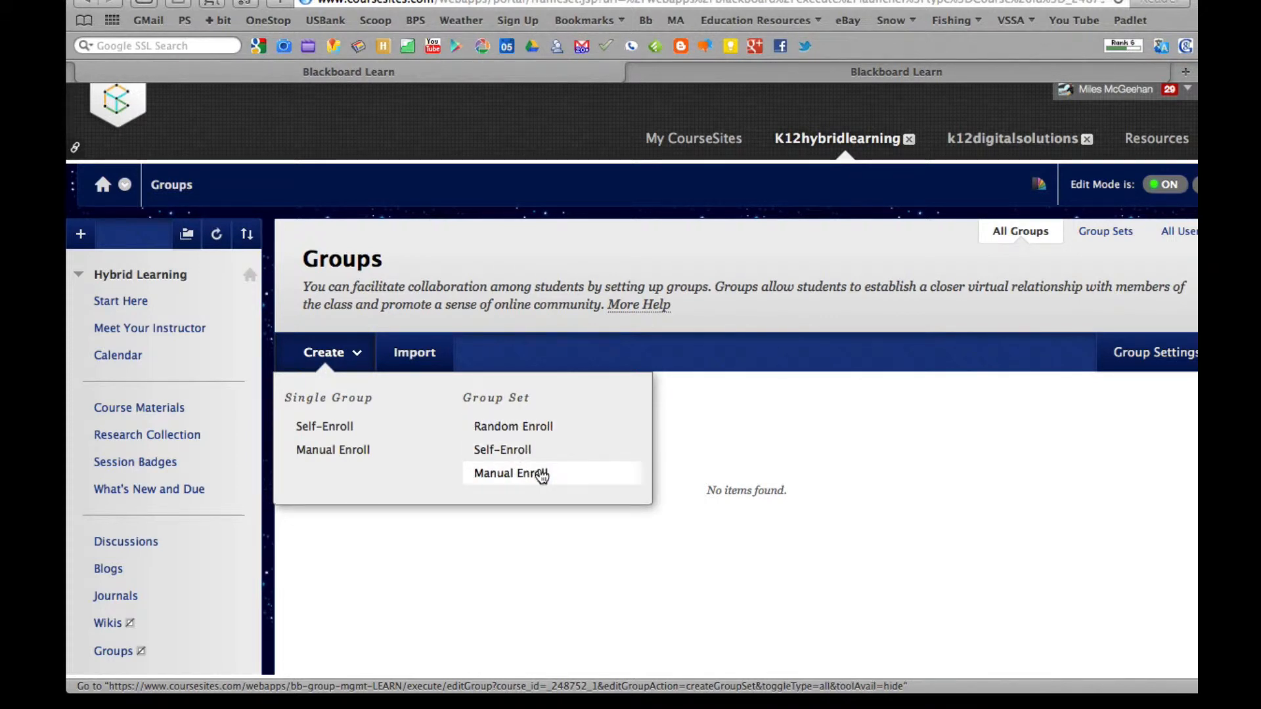
pyautogui.click(555, 430)
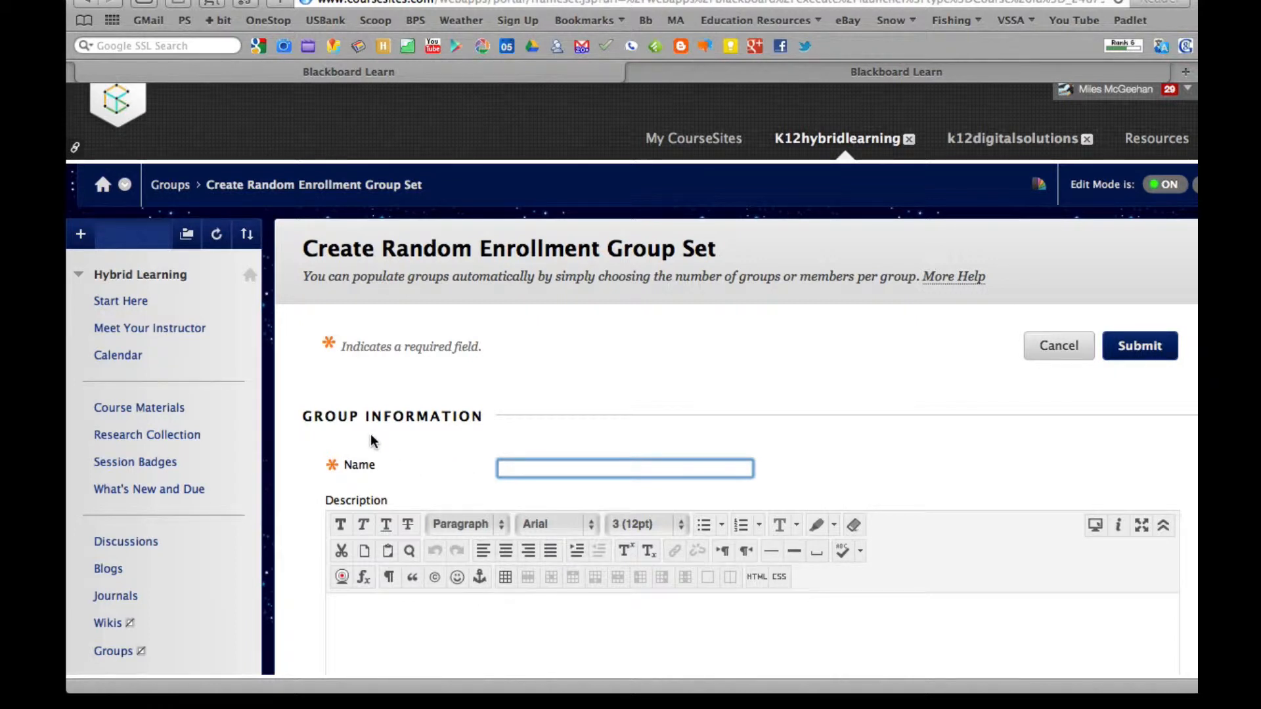
pyautogui.scroll(-4, 408, 476)
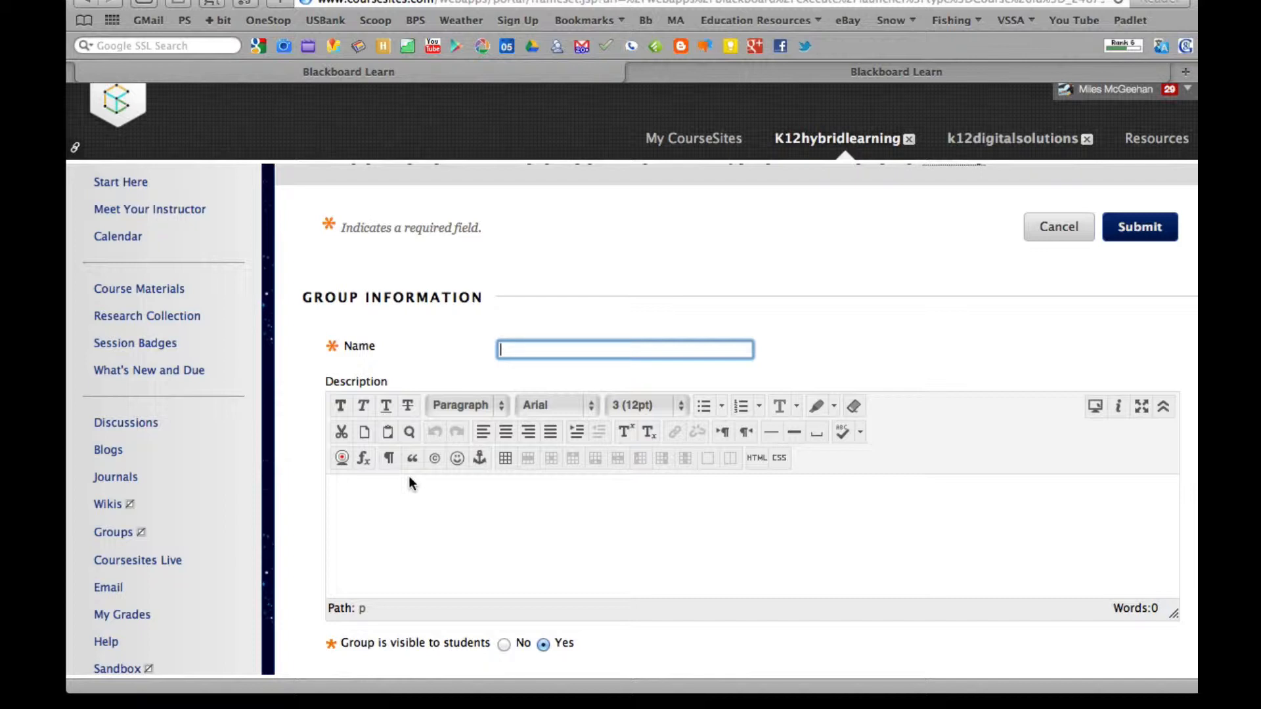
pyautogui.write('Stock Market Investment')
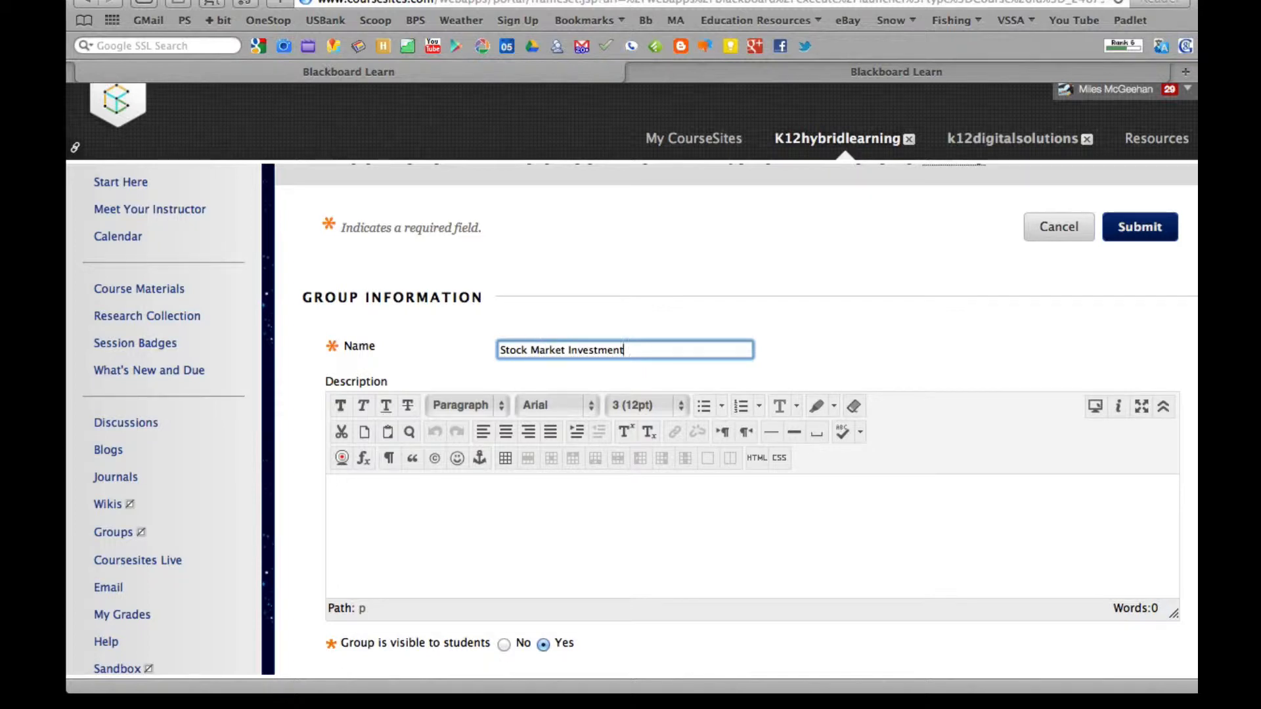
# - Enter the group set description "This project will ..." and set its visibility to students to Yes
pyautogui.scroll(-3, 640, 420)
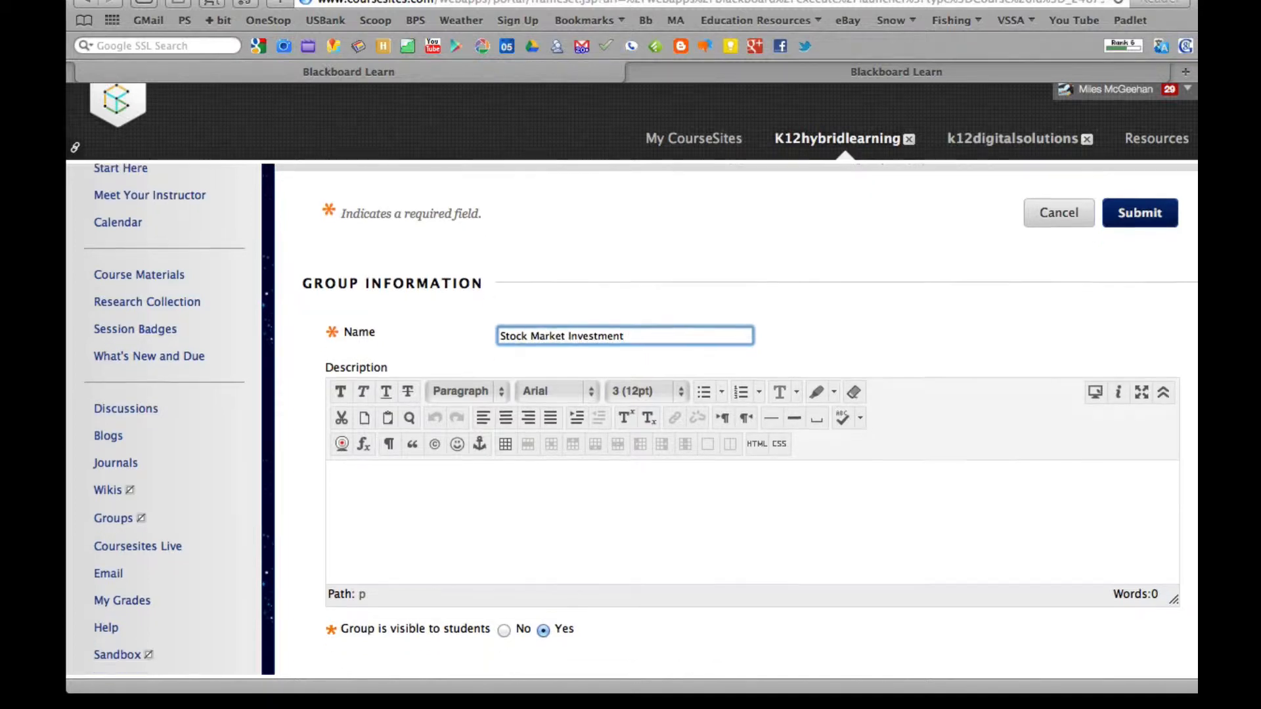
pyautogui.click(406, 512)
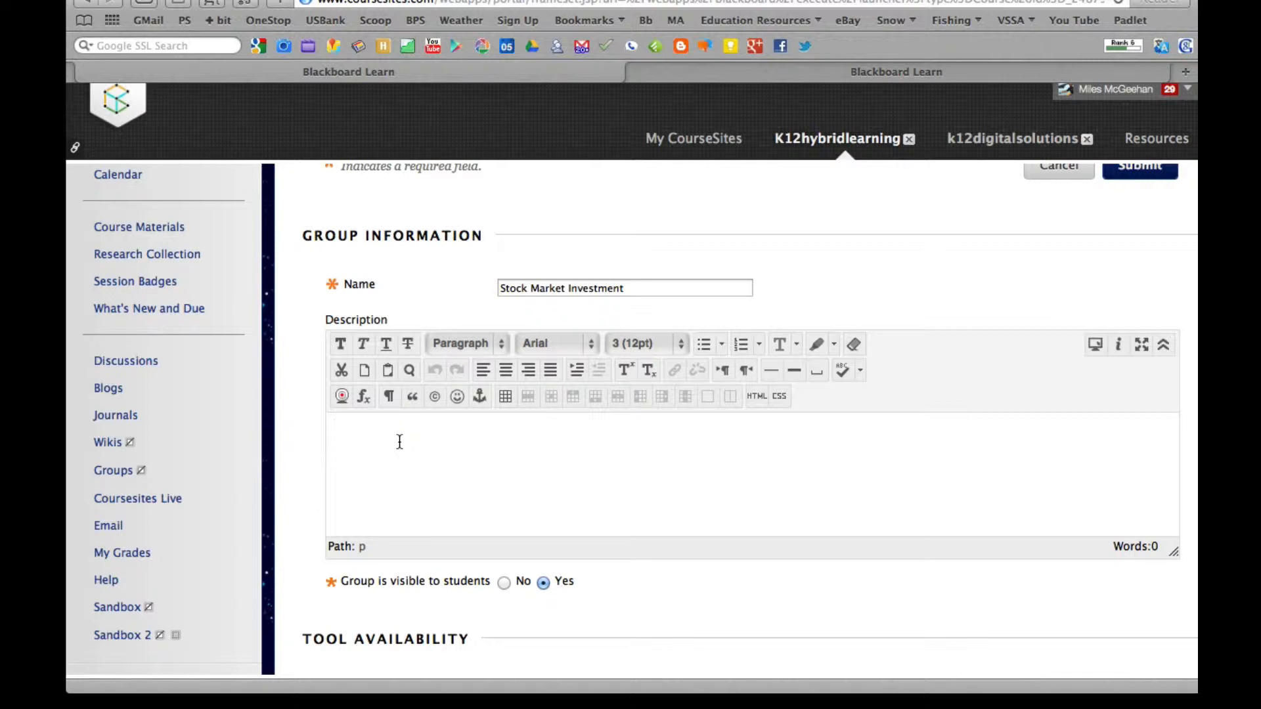
pyautogui.write('This project will ...')
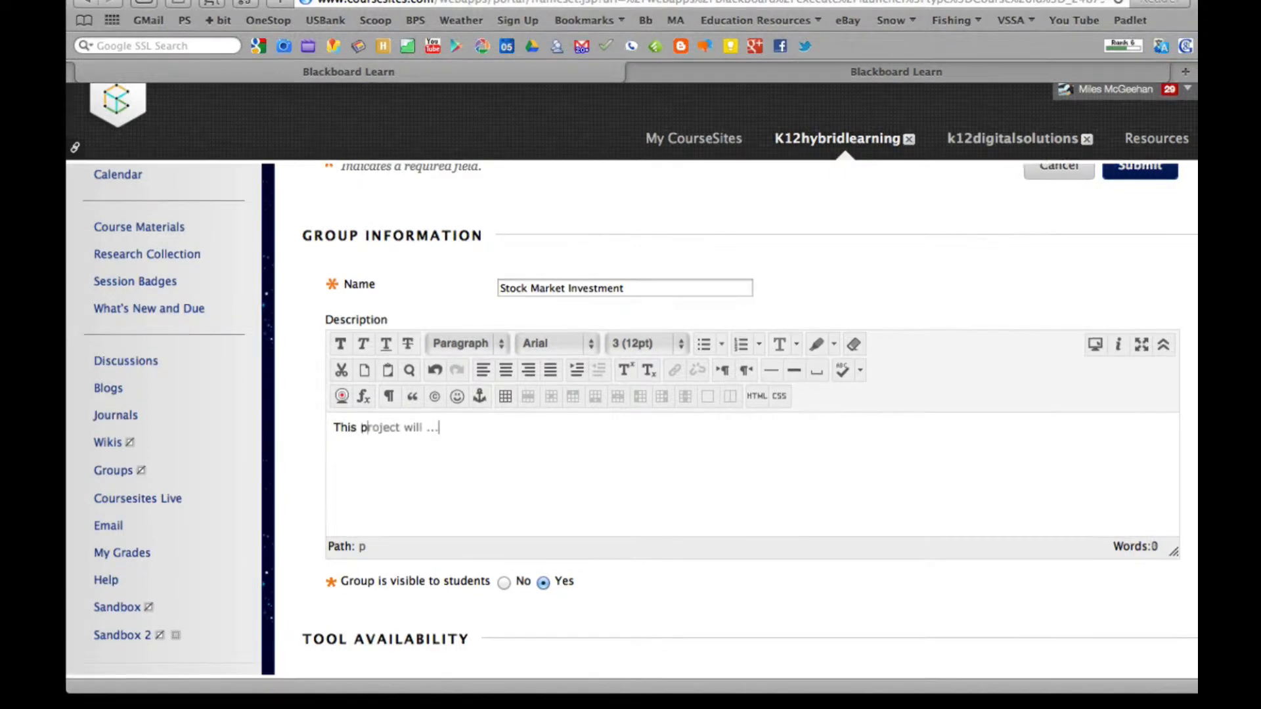
pyautogui.scroll(-3, 364, 428)
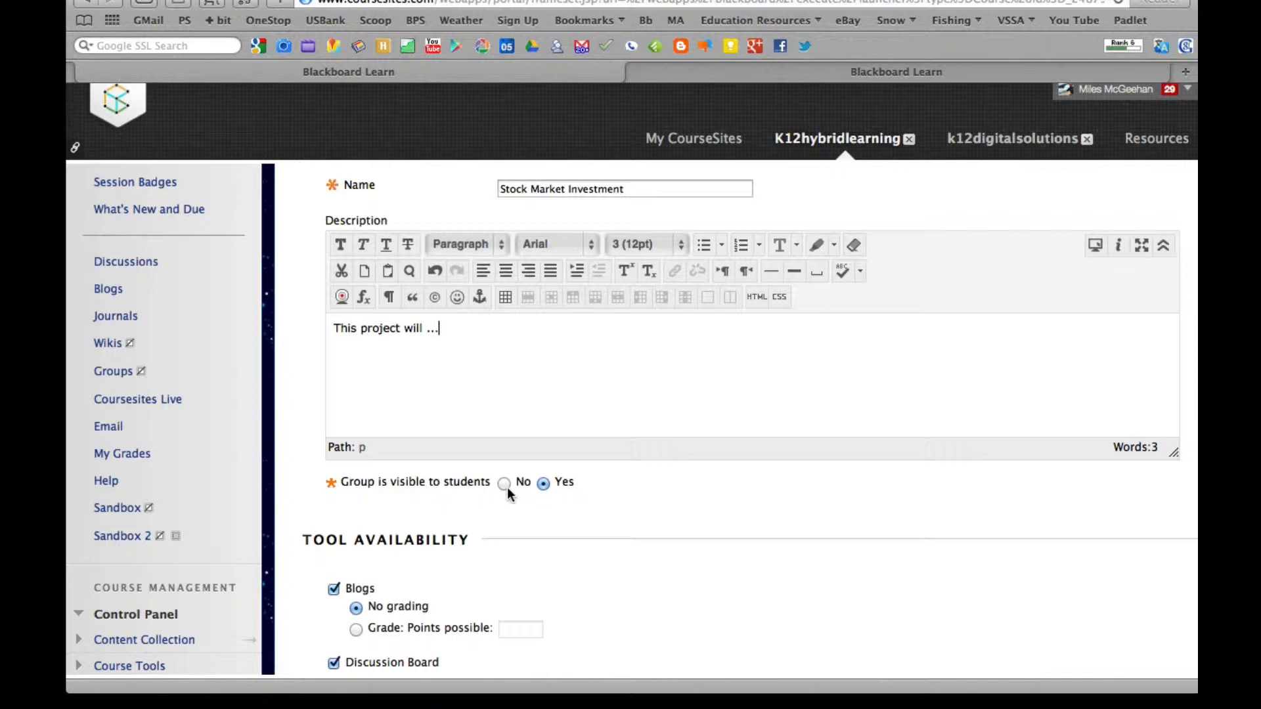
pyautogui.click(503, 484)
pyautogui.click(546, 483)
# - Turn off the Wikis and Tasks tools in the group set's tool availability
pyautogui.scroll(-5, 547, 483)
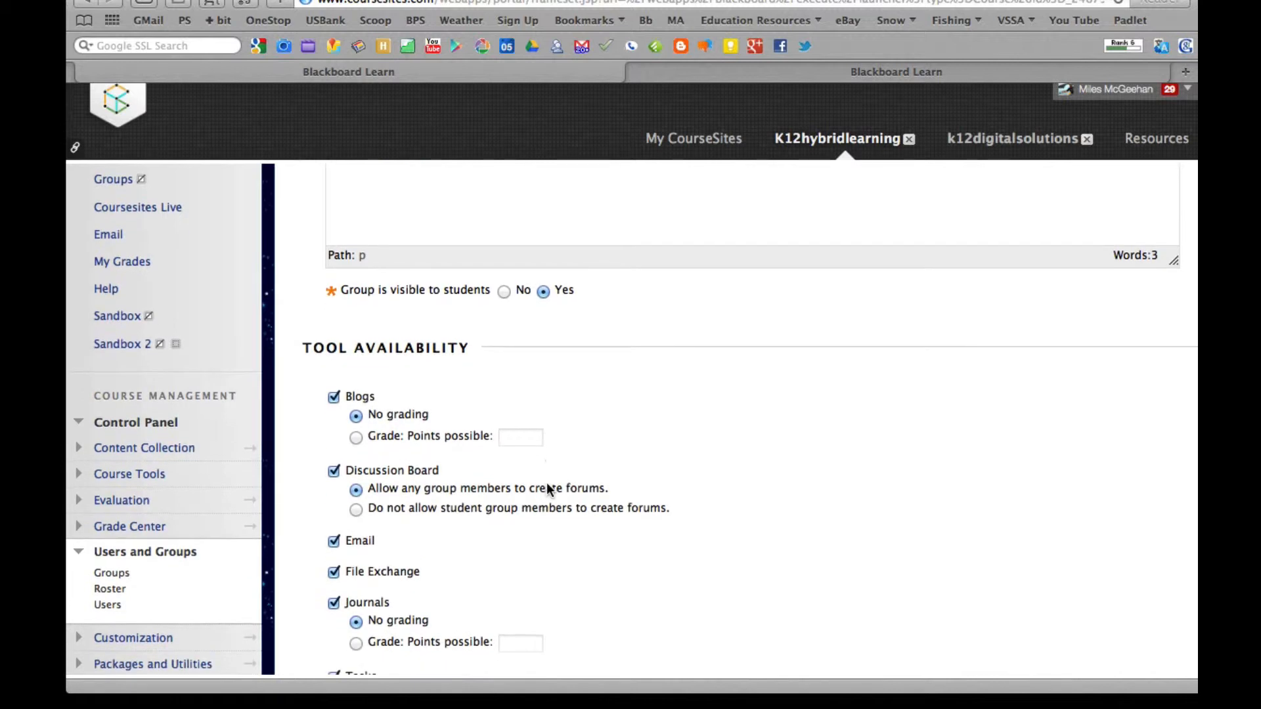
pyautogui.scroll(-4, 546, 483)
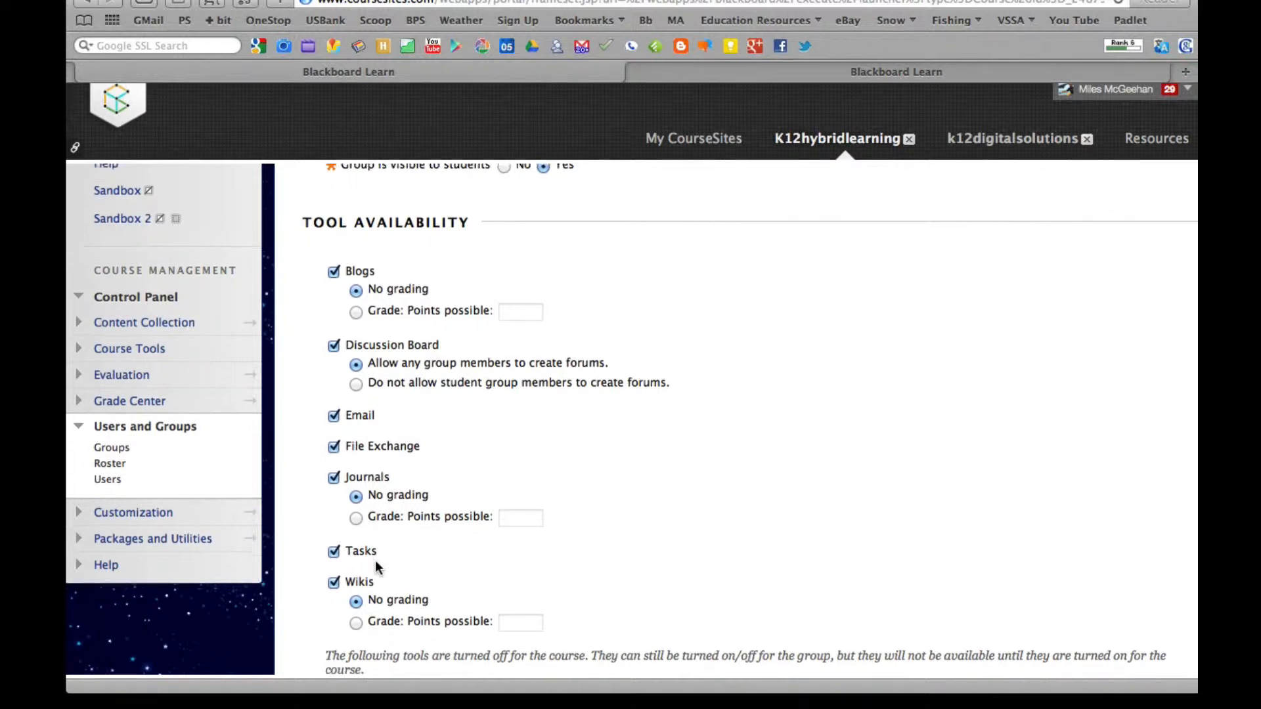
pyautogui.scroll(-1, 376, 560)
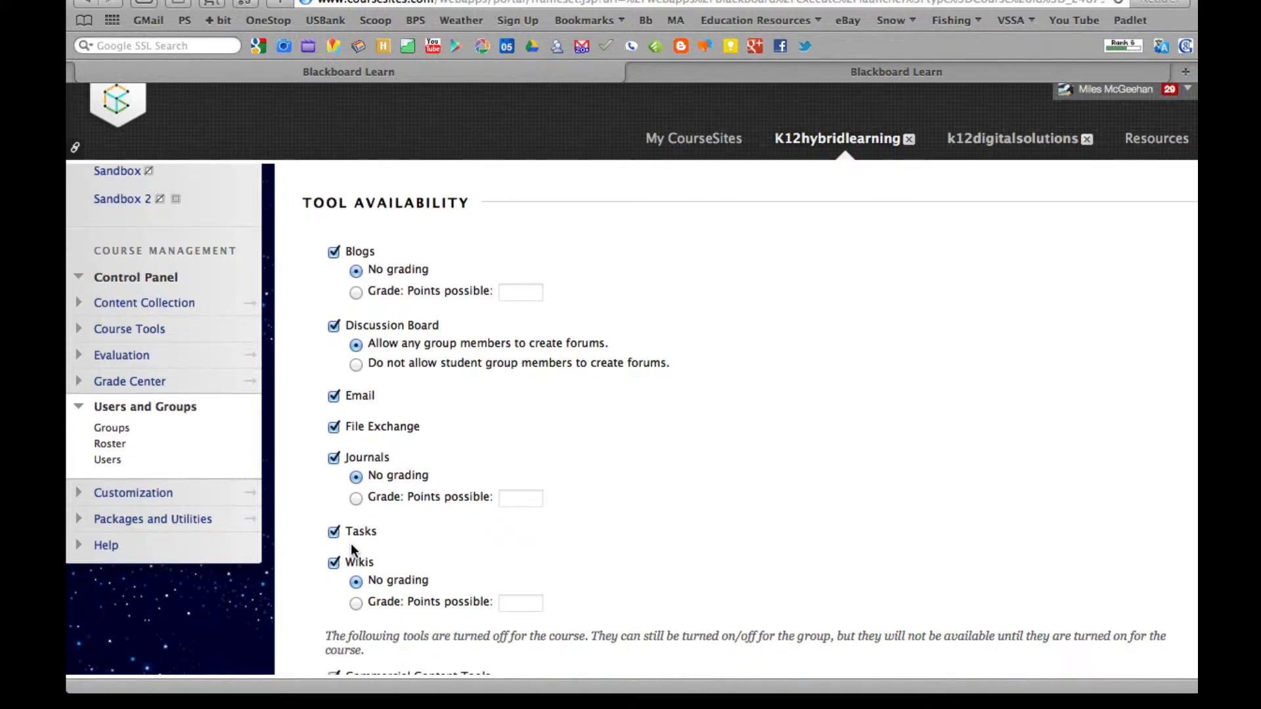
pyautogui.scroll(-1, 383, 534)
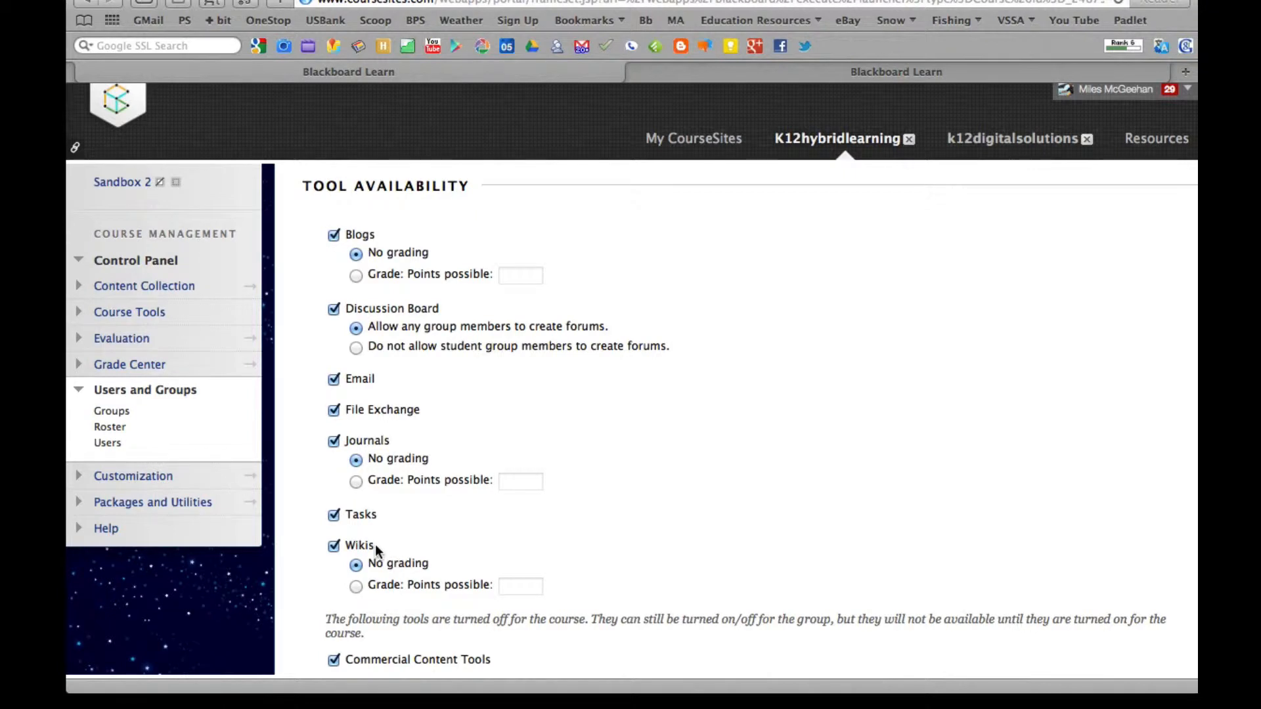
pyautogui.scroll(1, 376, 545)
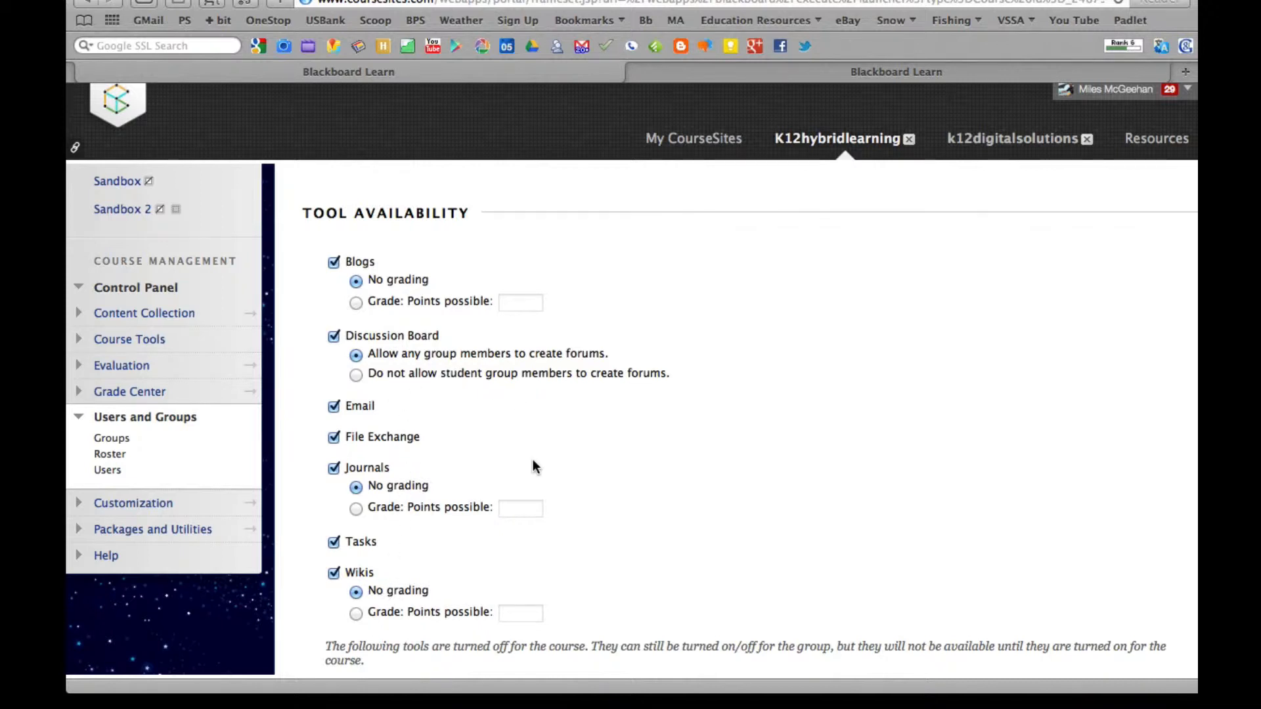
pyautogui.scroll(-3, 533, 465)
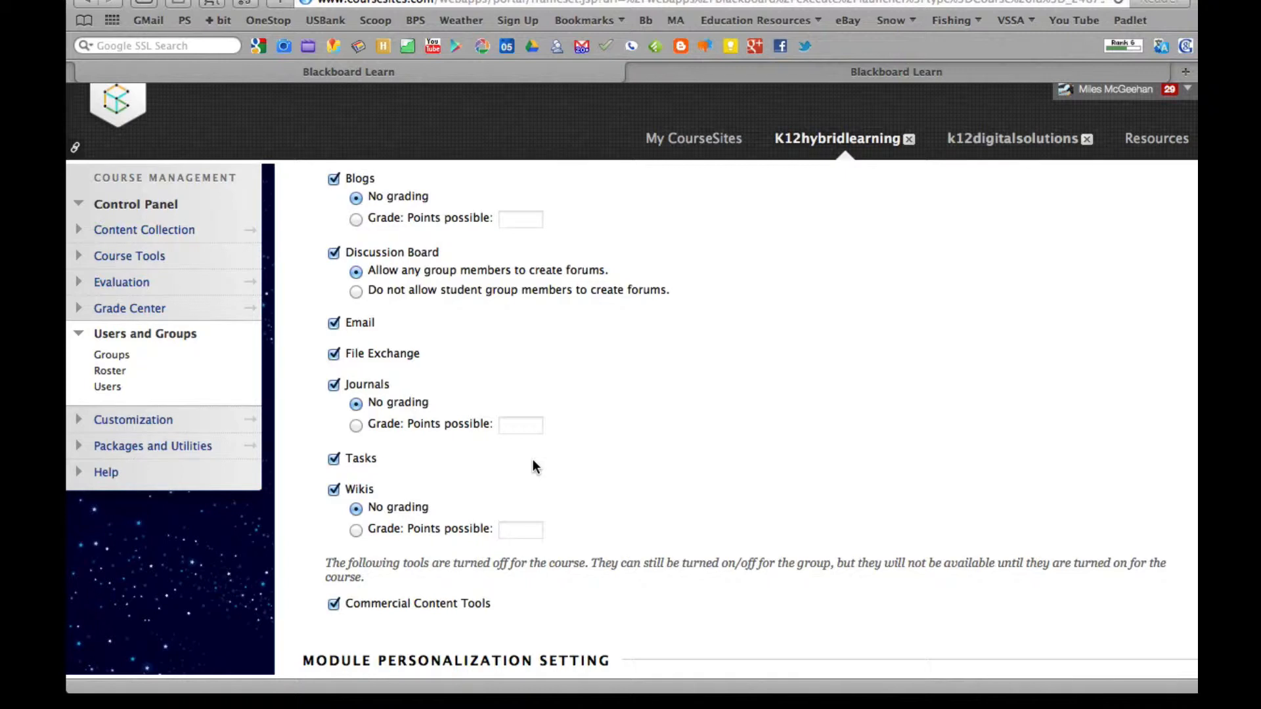
pyautogui.scroll(-3, 533, 461)
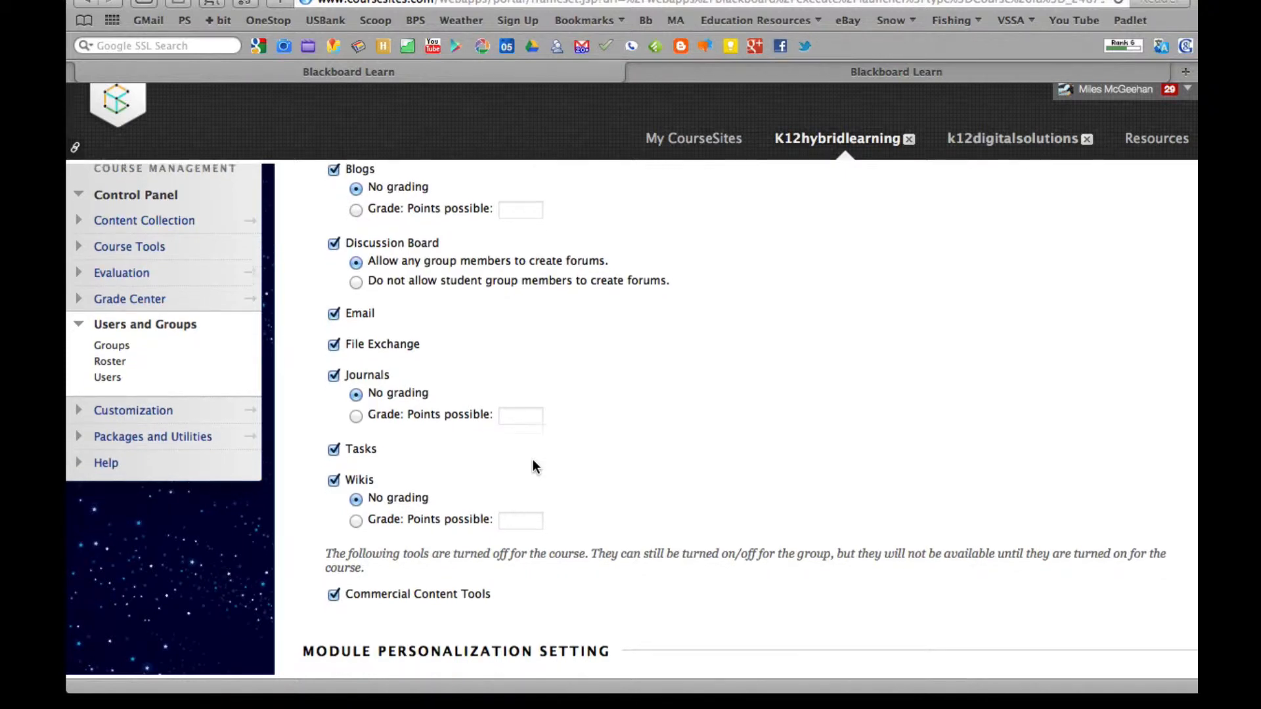
pyautogui.scroll(3, 533, 459)
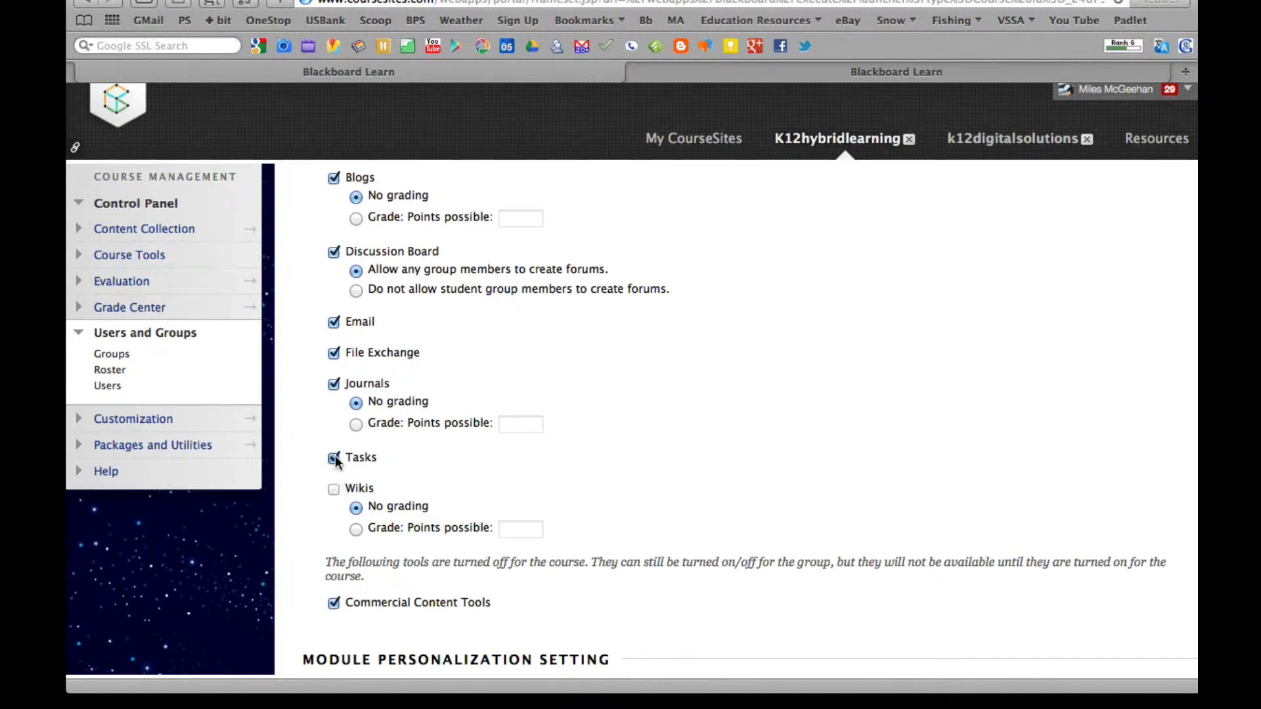
pyautogui.click(334, 458)
# - Try points grading for Blogs, view the options for adding a rubric, and return Blogs to No grading
pyautogui.scroll(2, 393, 276)
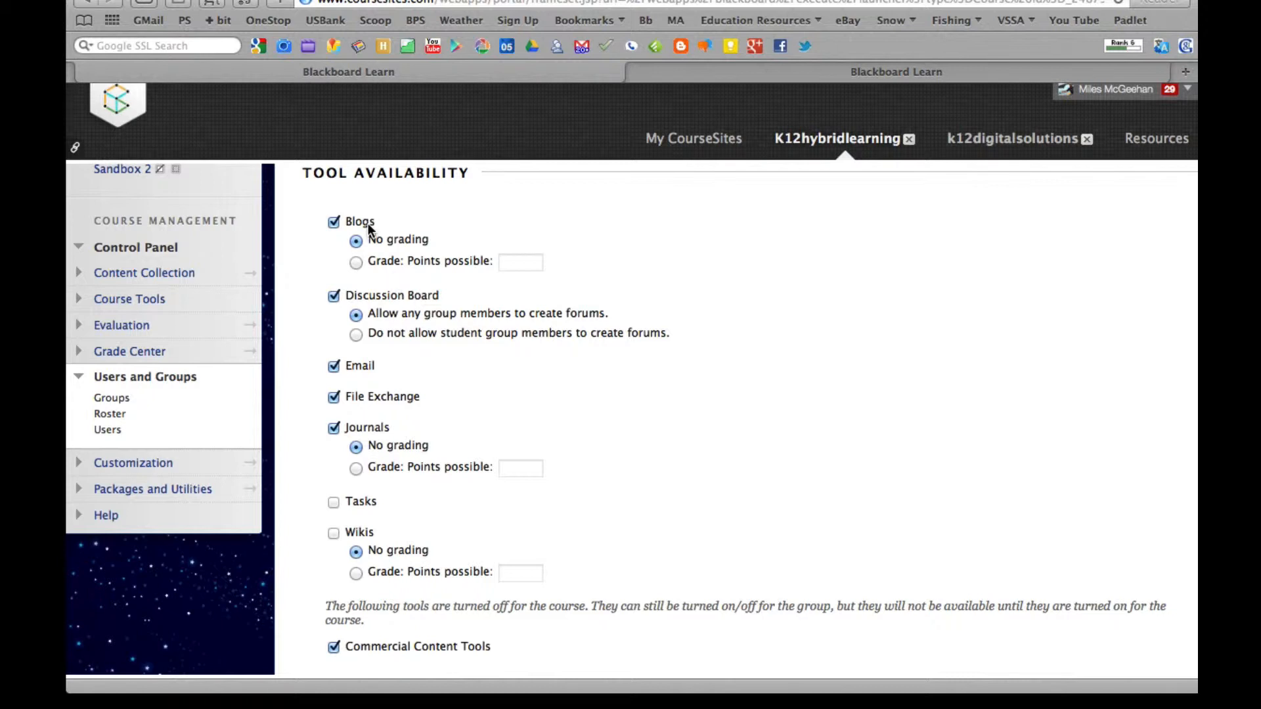
pyautogui.click(358, 260)
pyautogui.click(539, 265)
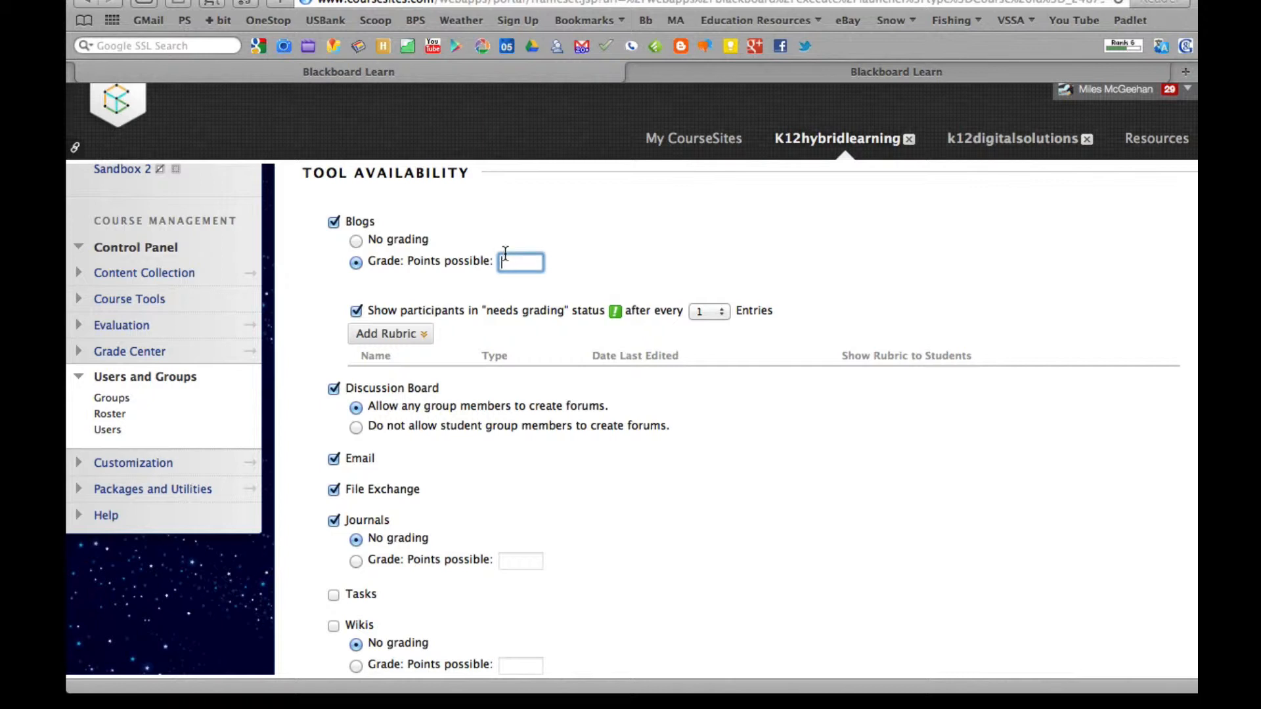
pyautogui.click(390, 334)
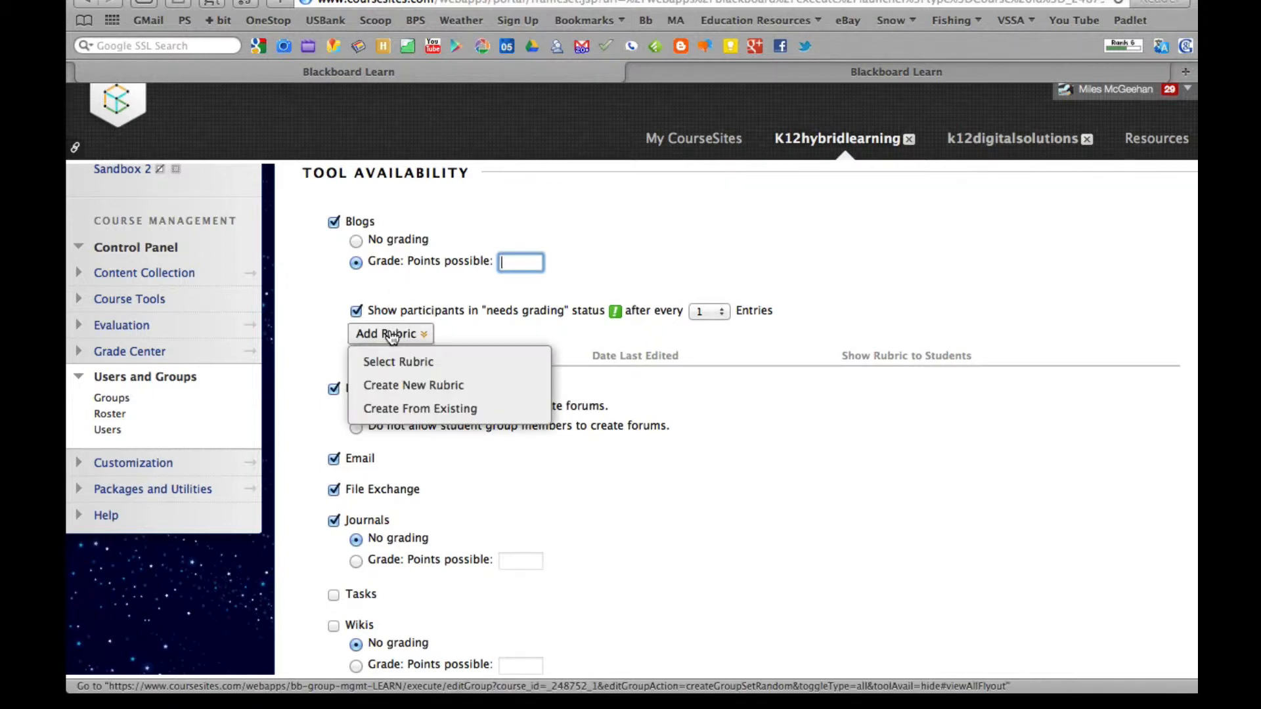
pyautogui.click(356, 241)
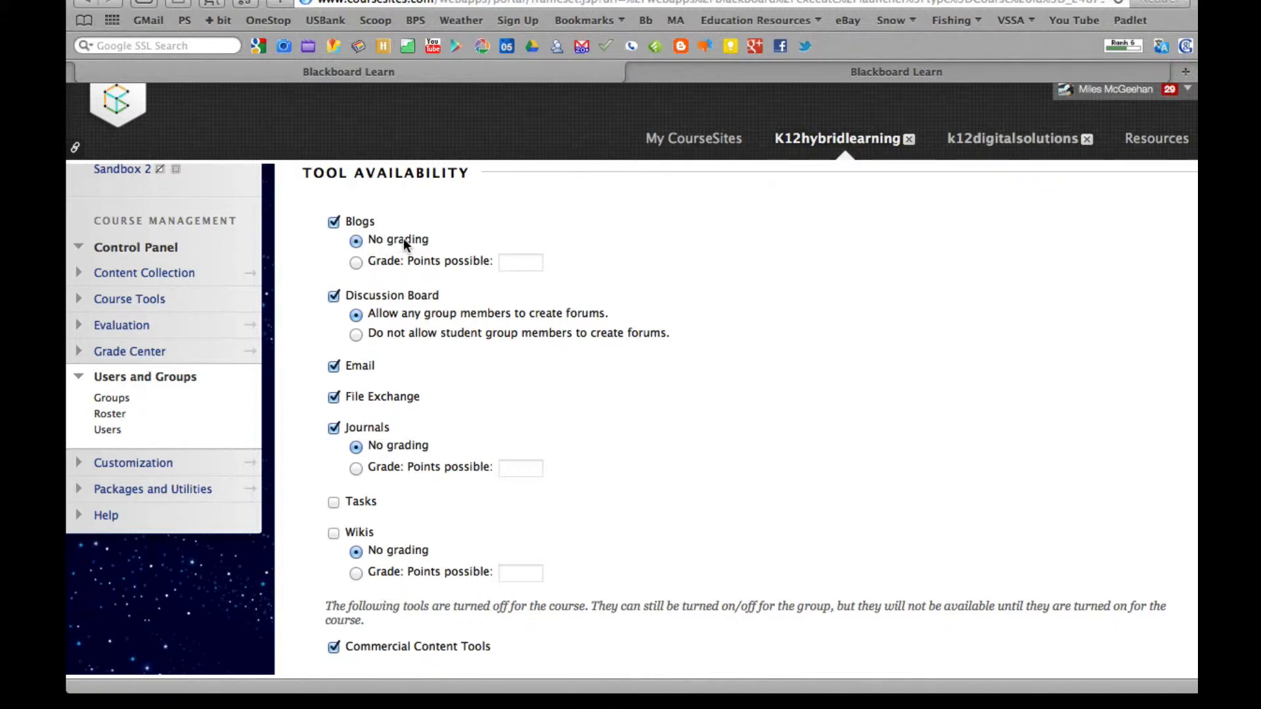
# - Make the Wikis tool available again and turn off Commercial Content Tools for the group set
pyautogui.scroll(-1, 403, 238)
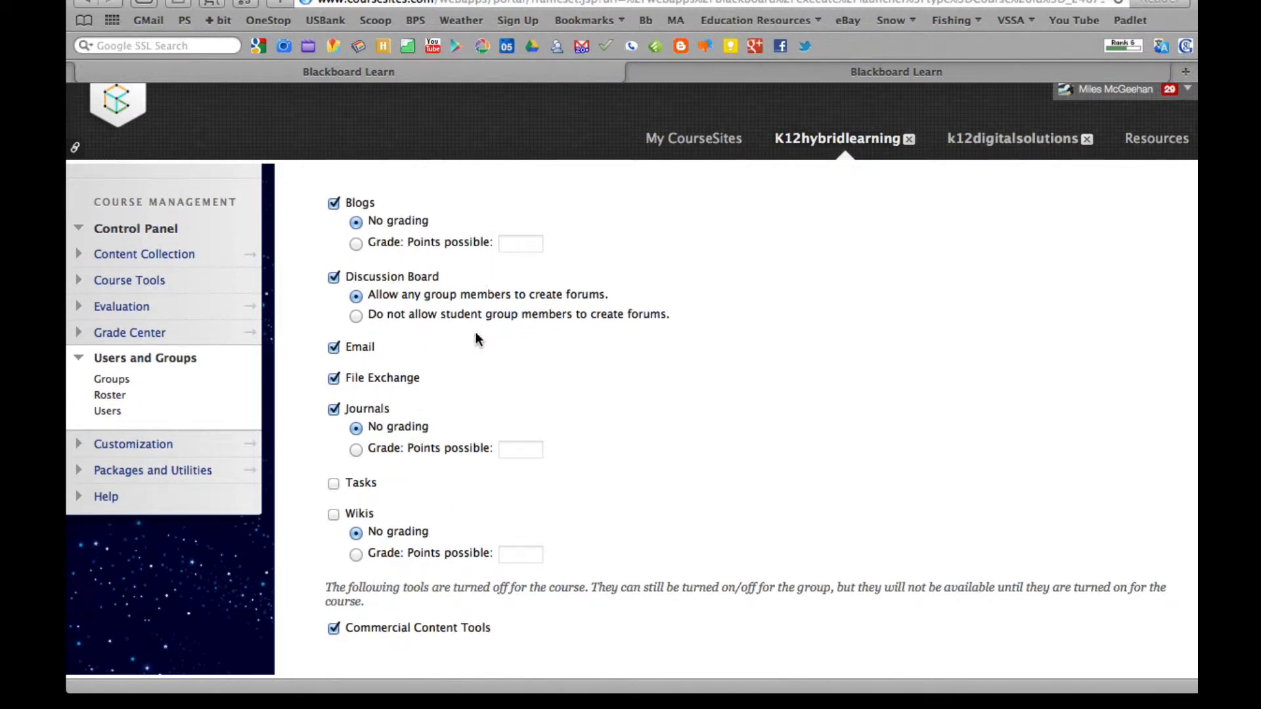
pyautogui.scroll(-1, 476, 333)
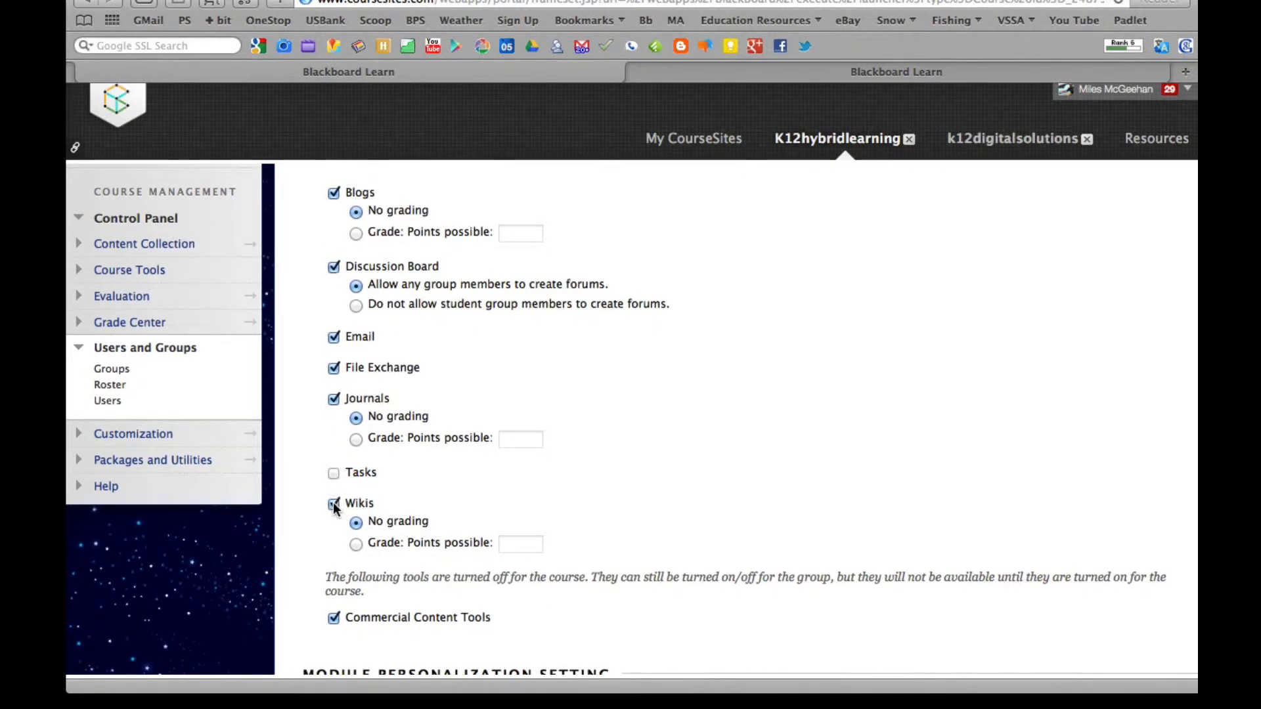
pyautogui.scroll(-3, 447, 480)
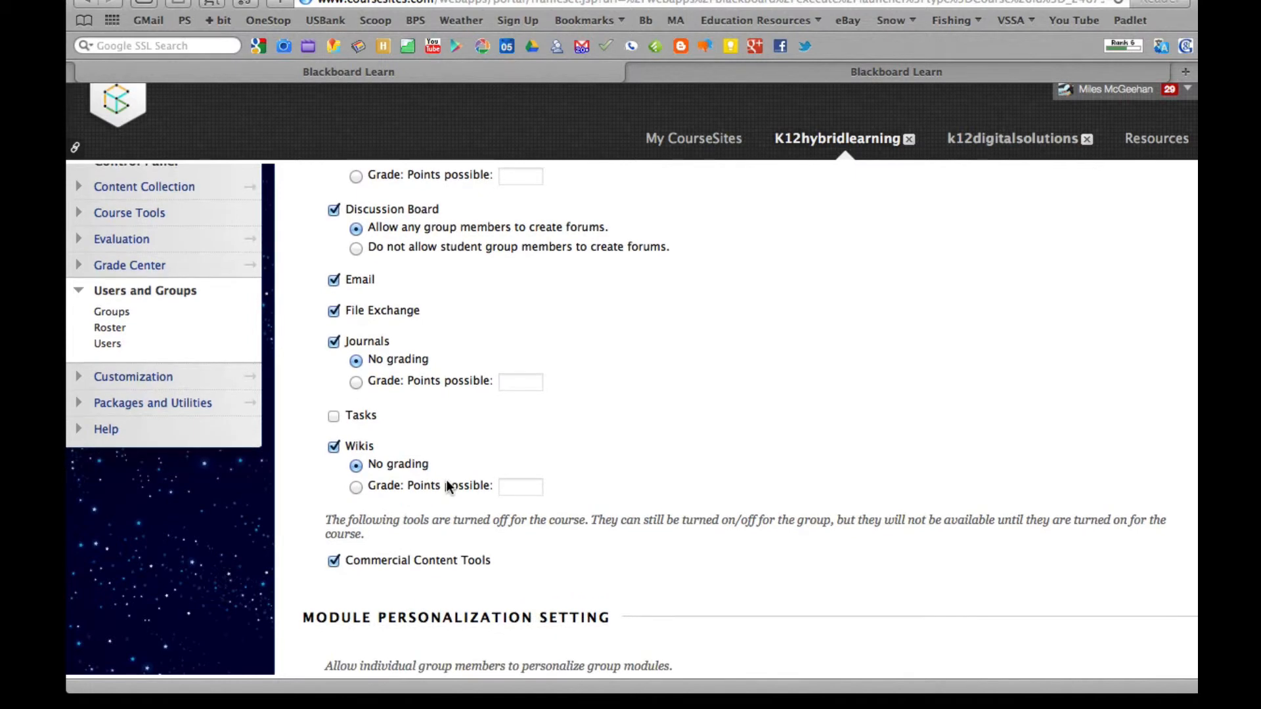
pyautogui.scroll(-2, 446, 486)
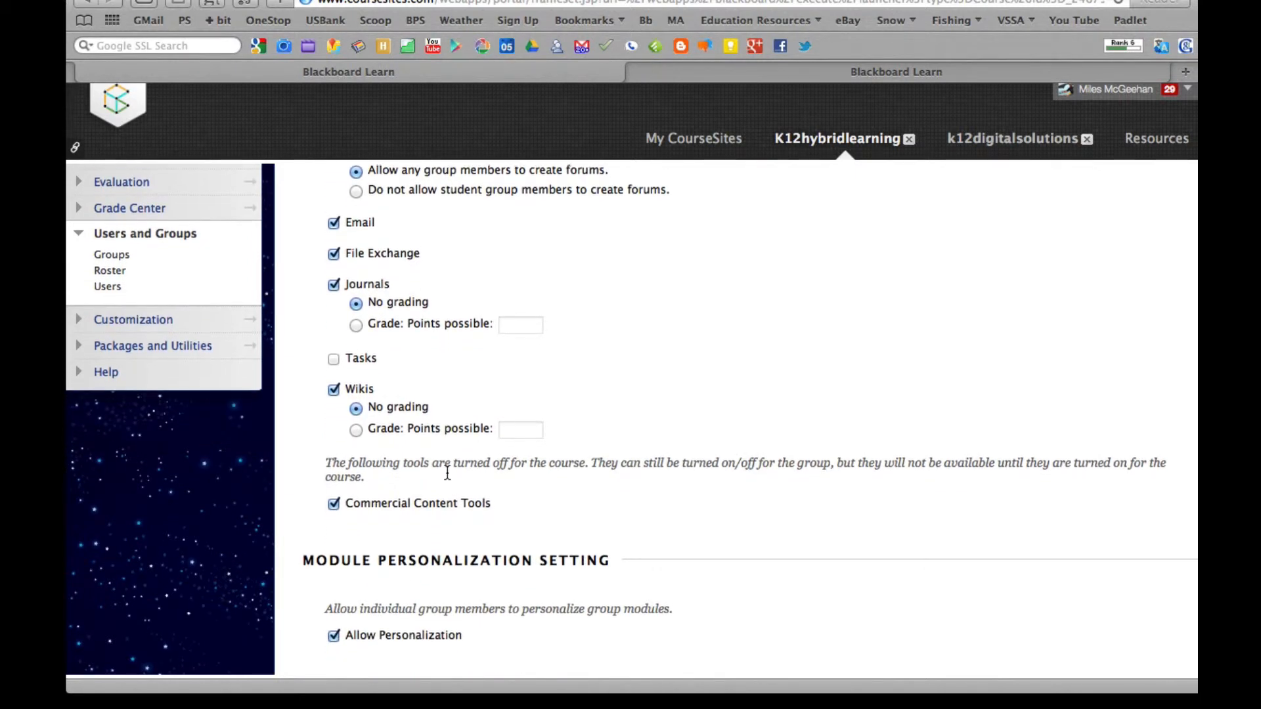
pyautogui.scroll(-7, 446, 473)
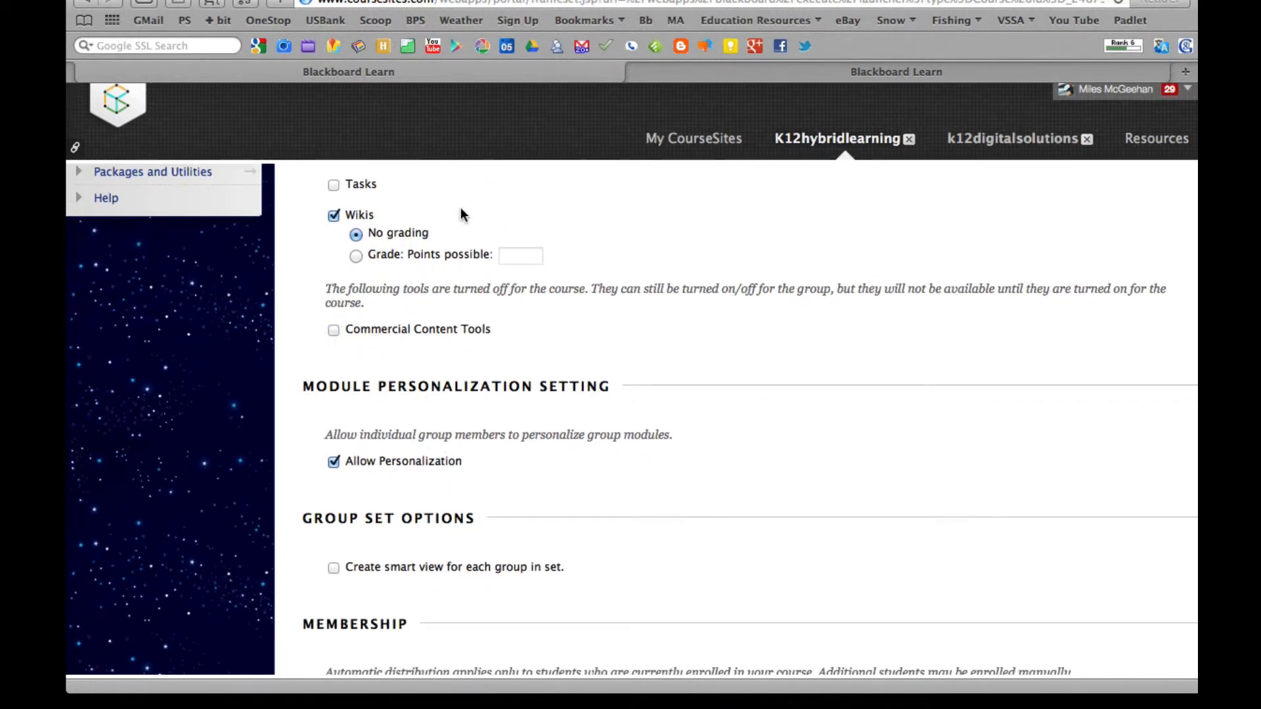
# - Enable creating a smart view for each group in the set
pyautogui.scroll(-6, 461, 209)
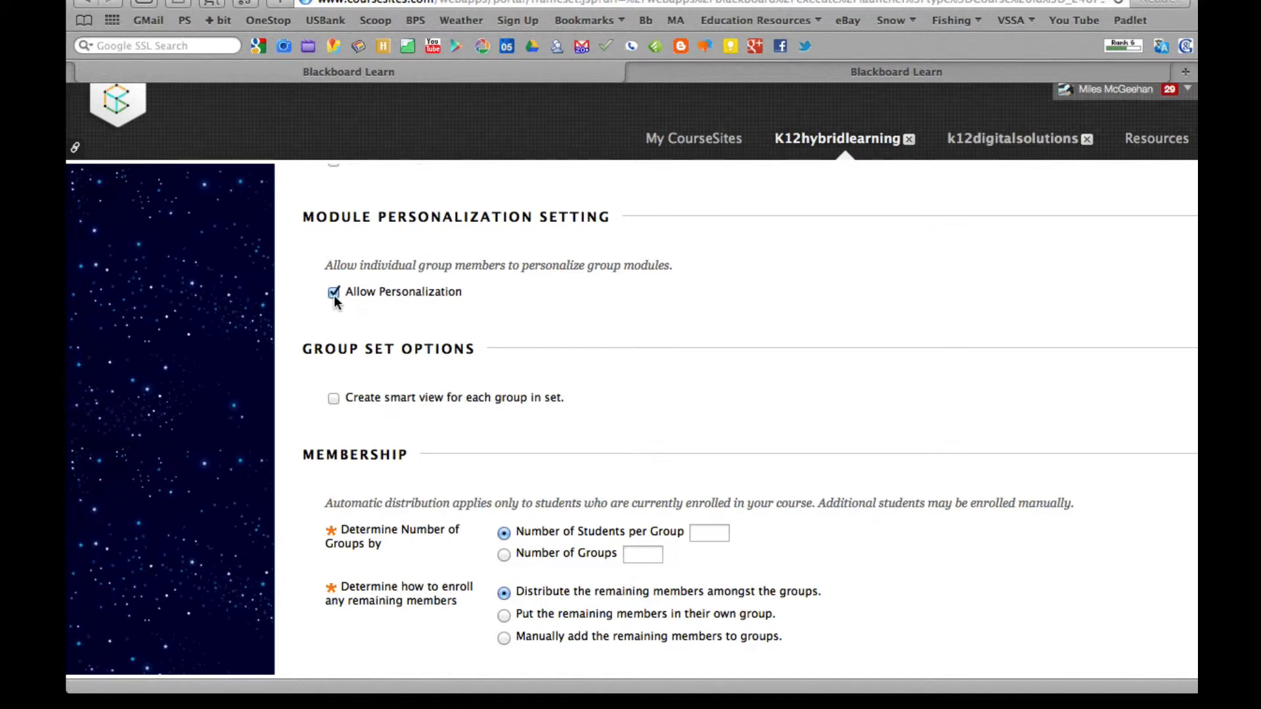
pyautogui.scroll(8, 334, 295)
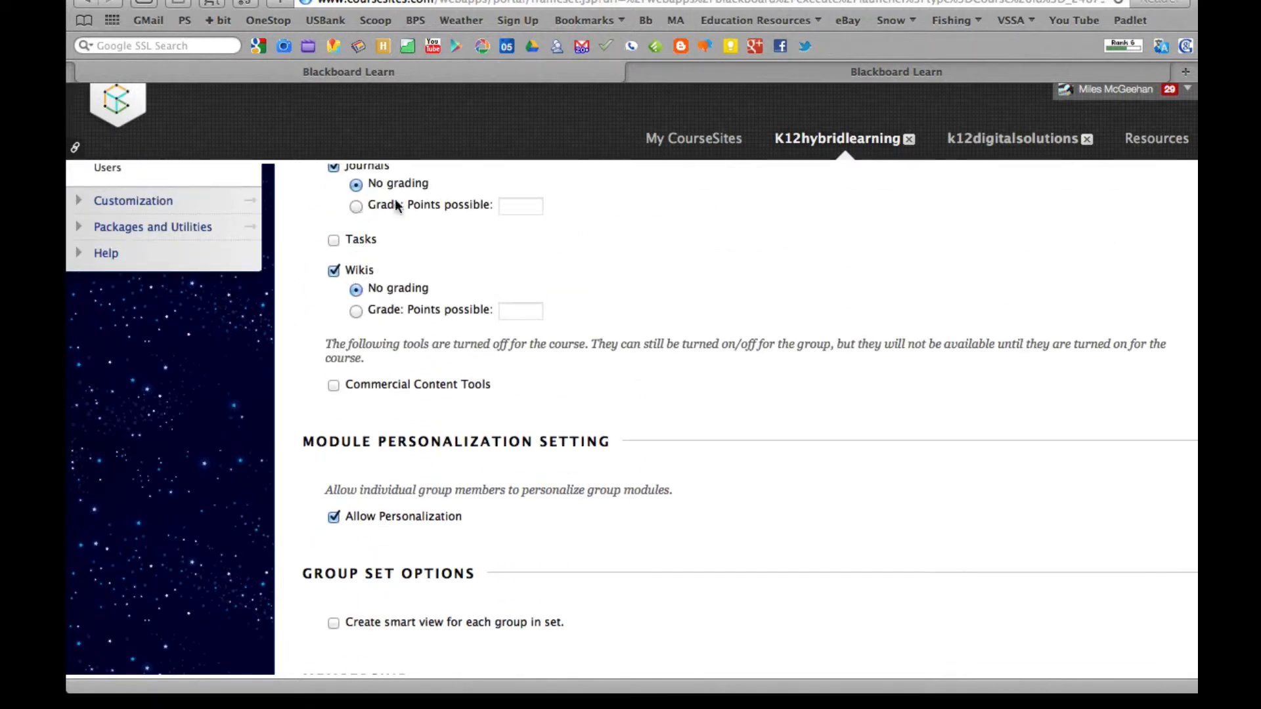
pyautogui.scroll(-5, 451, 353)
pyautogui.scroll(-1, 451, 354)
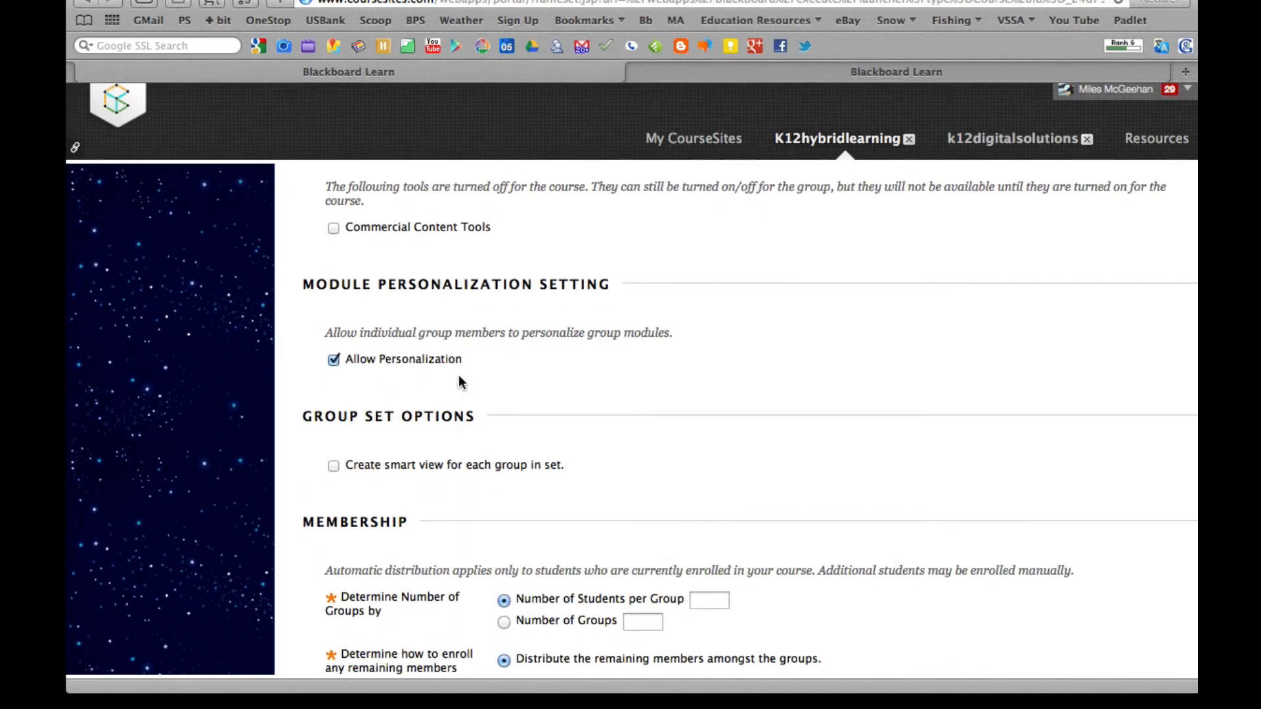
pyautogui.scroll(-3, 451, 357)
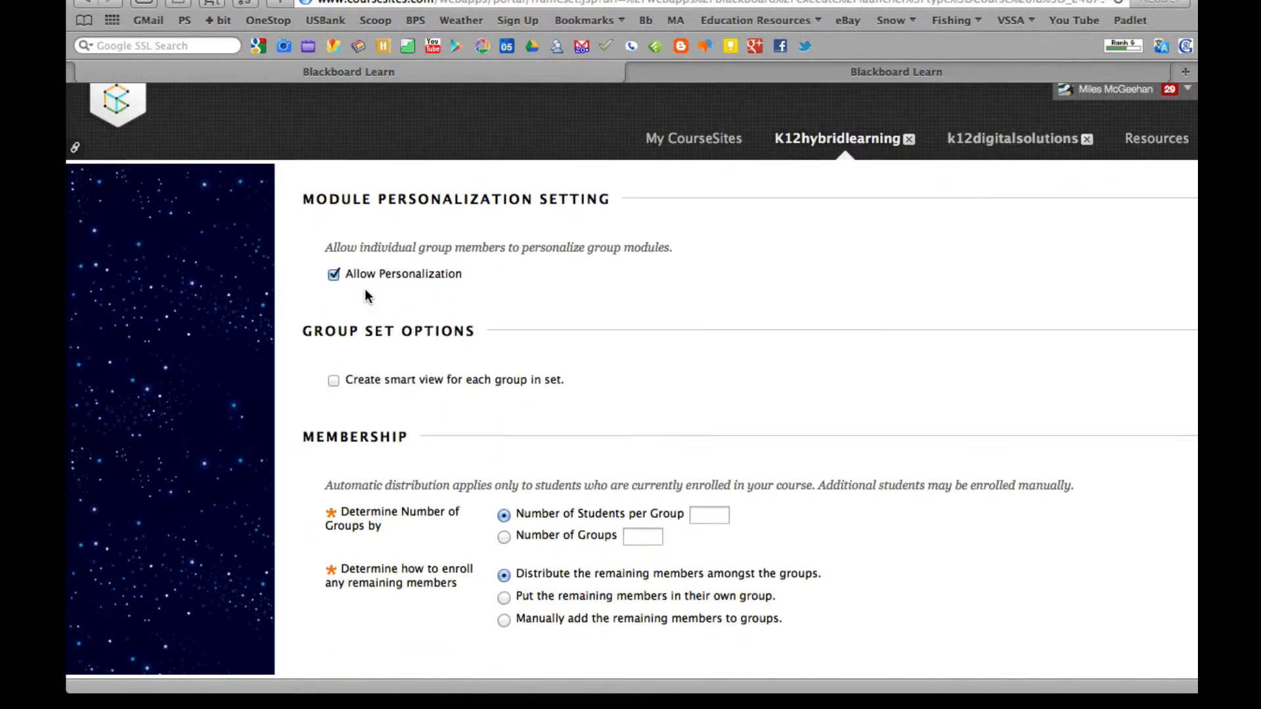
pyautogui.scroll(-3, 365, 295)
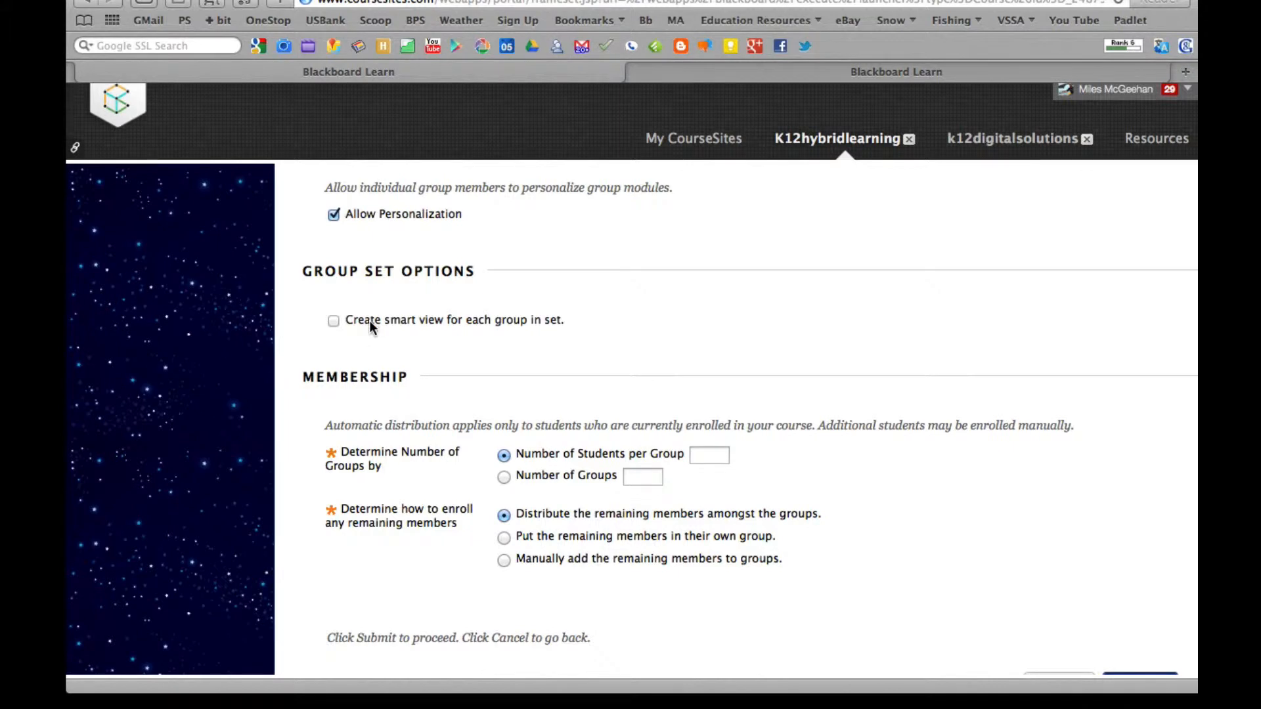
pyautogui.scroll(-2, 369, 320)
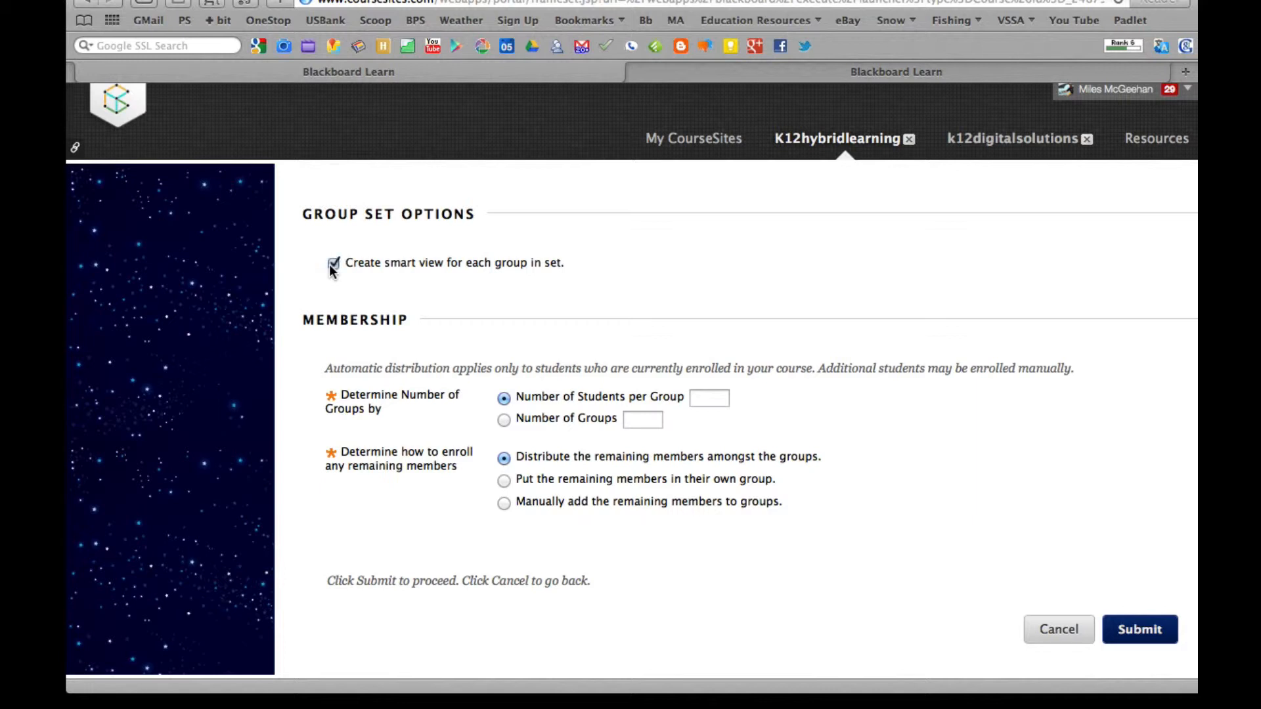
# - Try determining the group count by Number of Groups, with a value of 4
pyautogui.scroll(-1, 707, 230)
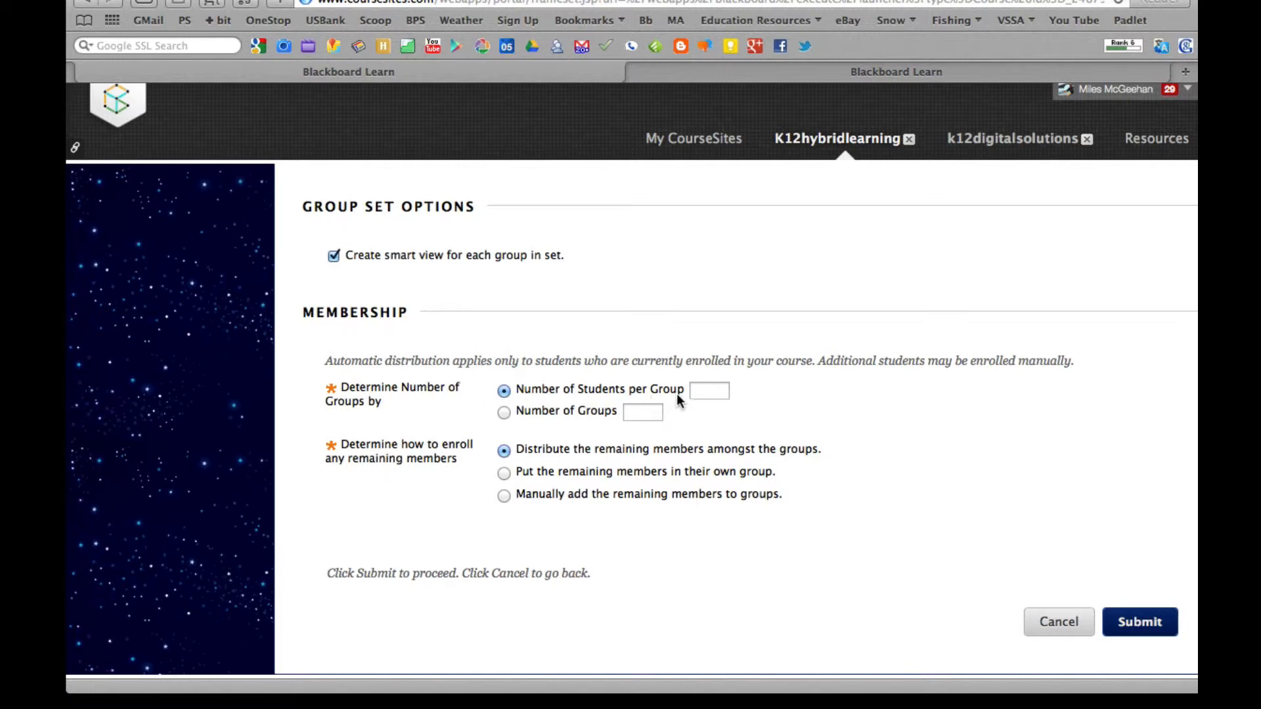
pyautogui.click(503, 412)
pyautogui.click(654, 410)
pyautogui.write('4')
# - Determine the number of groups by Number of Students per Group, with 4 students in each
pyautogui.click(504, 391)
pyautogui.click(702, 389)
pyautogui.write('4')
pyautogui.click(505, 412)
pyautogui.click(504, 391)
# - Choose to distribute the remaining members amongst the groups and submit the group set
pyautogui.click(504, 494)
pyautogui.click(505, 449)
pyautogui.click(1148, 632)
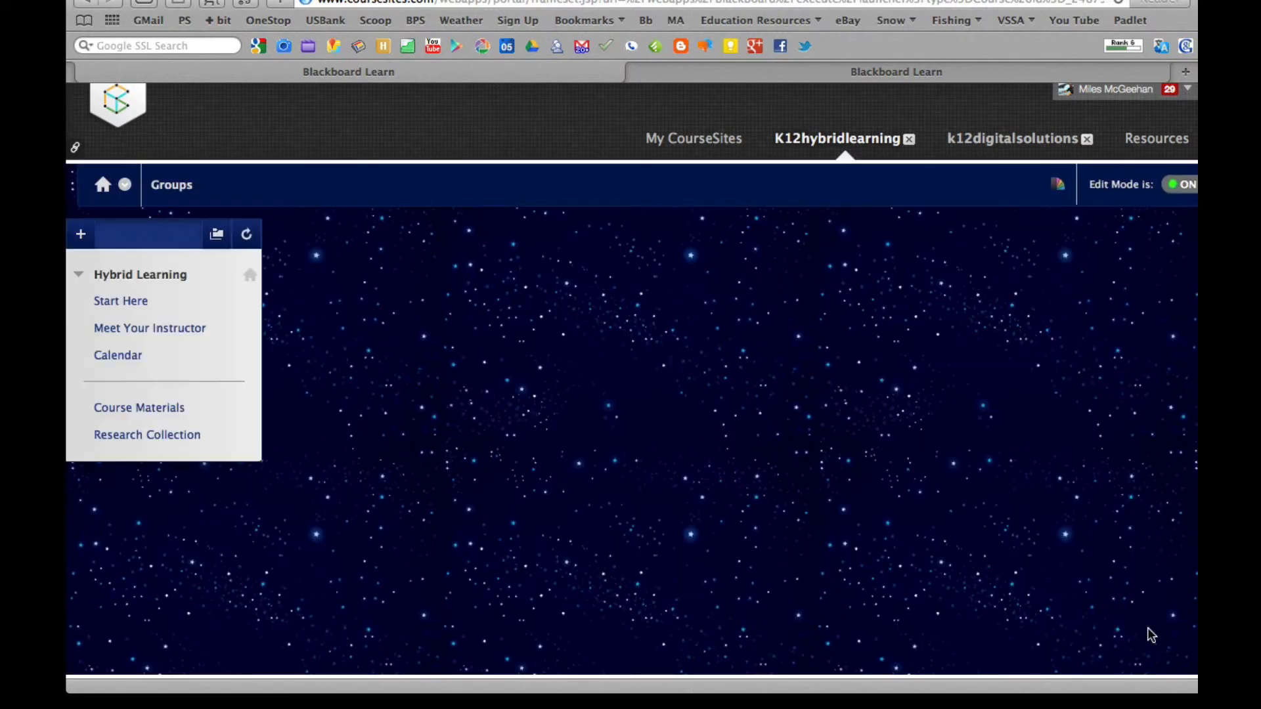
# - Review the Stock Market Investment groups on the Groups page, along with the create and view options
pyautogui.scroll(-3, 907, 537)
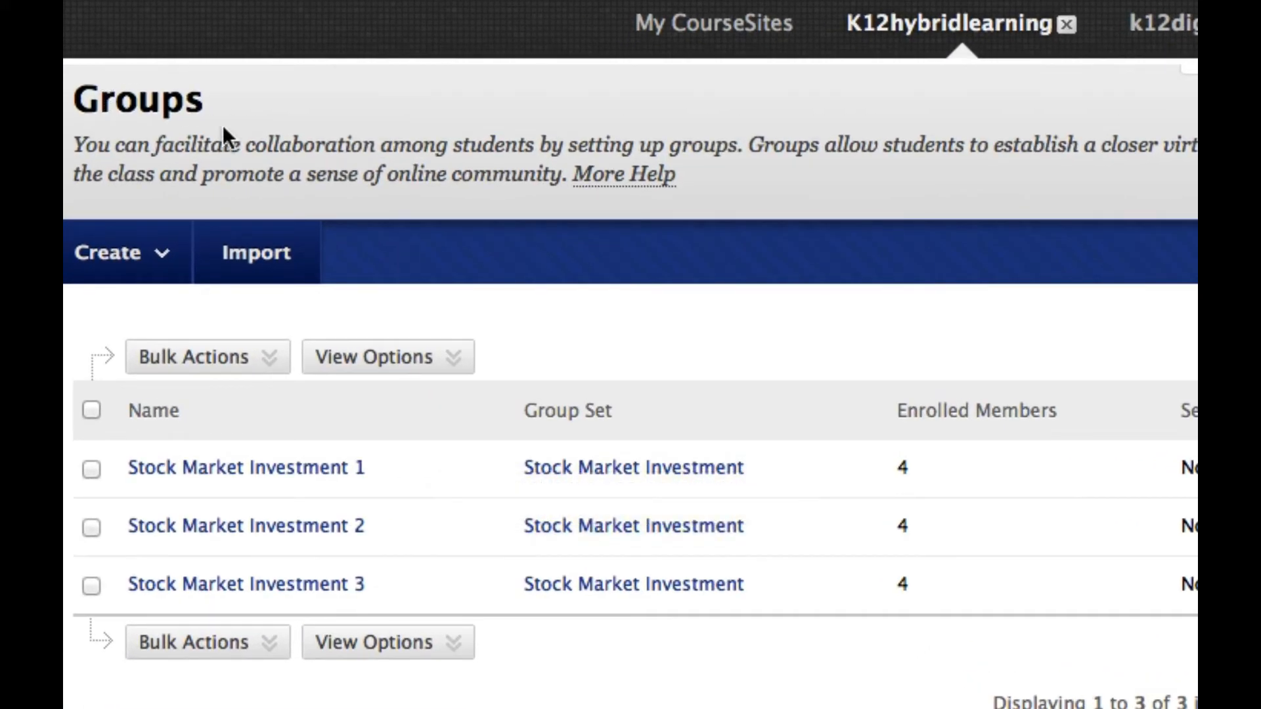
pyautogui.click(118, 252)
pyautogui.click(361, 642)
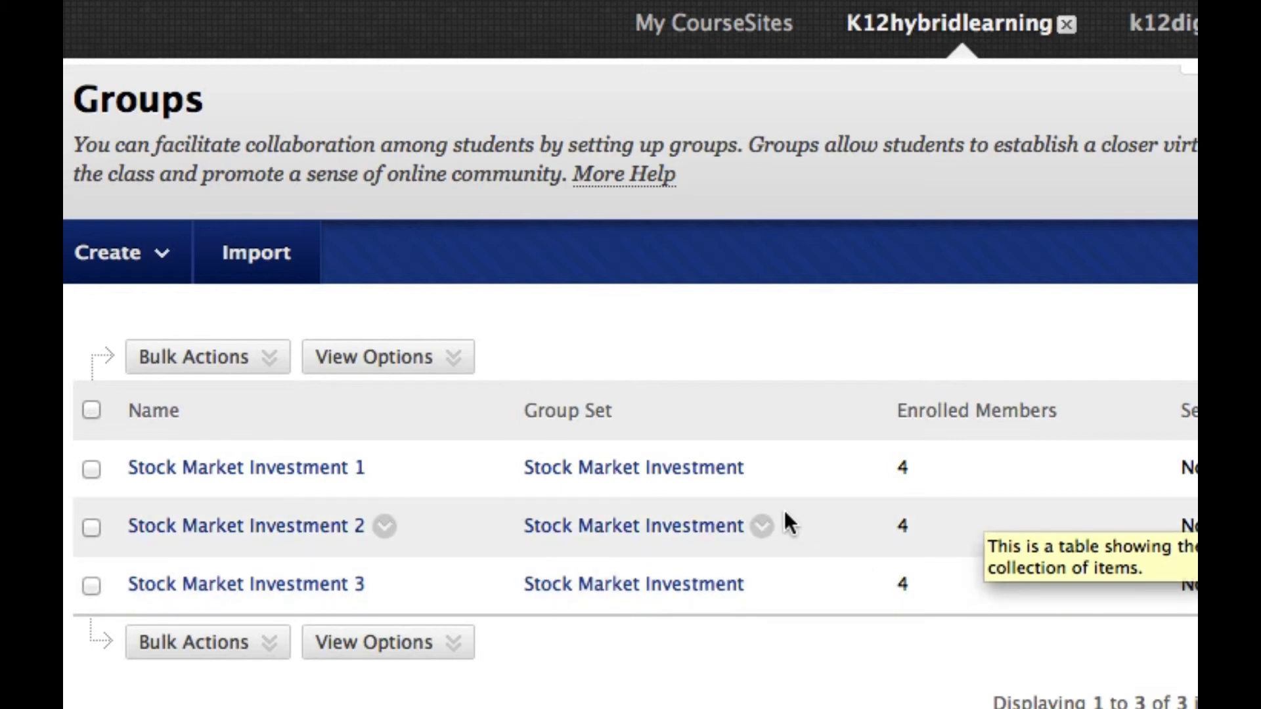
pyautogui.scroll(-1, 785, 512)
pyautogui.scroll(3, 784, 510)
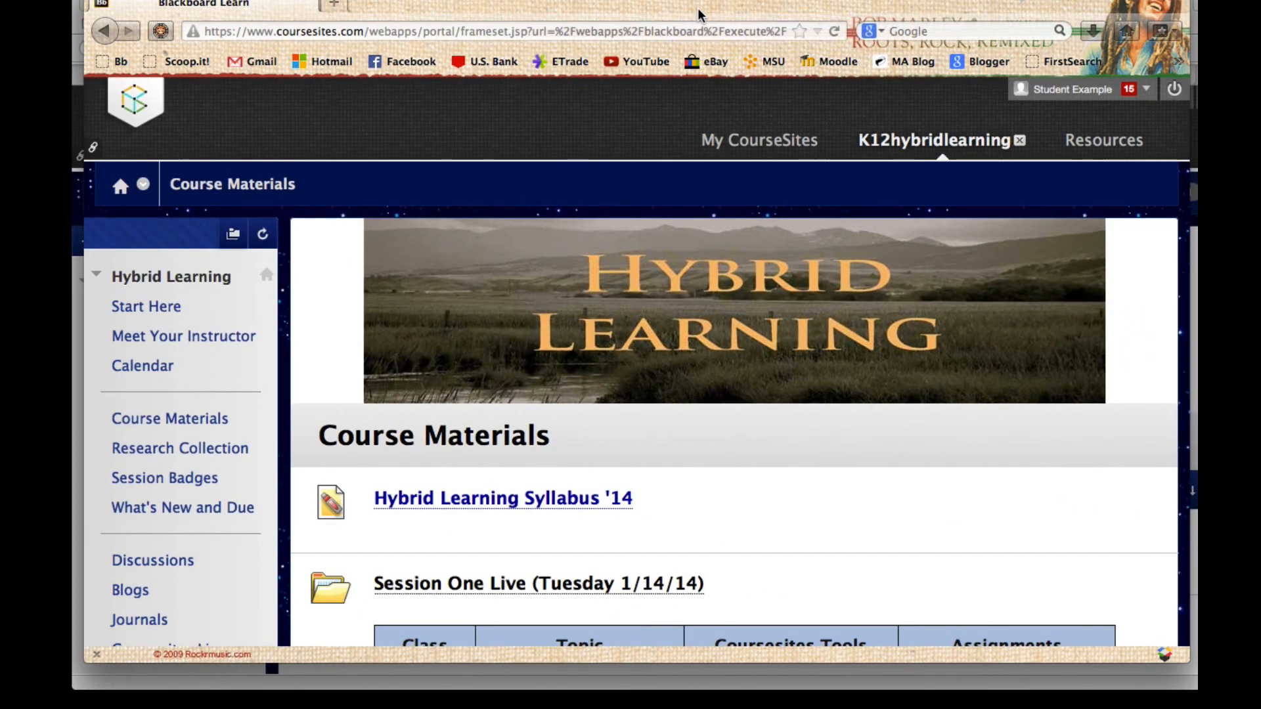
# - In the student account's browser window, expand Stock Market Investment 2 under My Groups and examine its group tools
pyautogui.scroll(-5, 246, 266)
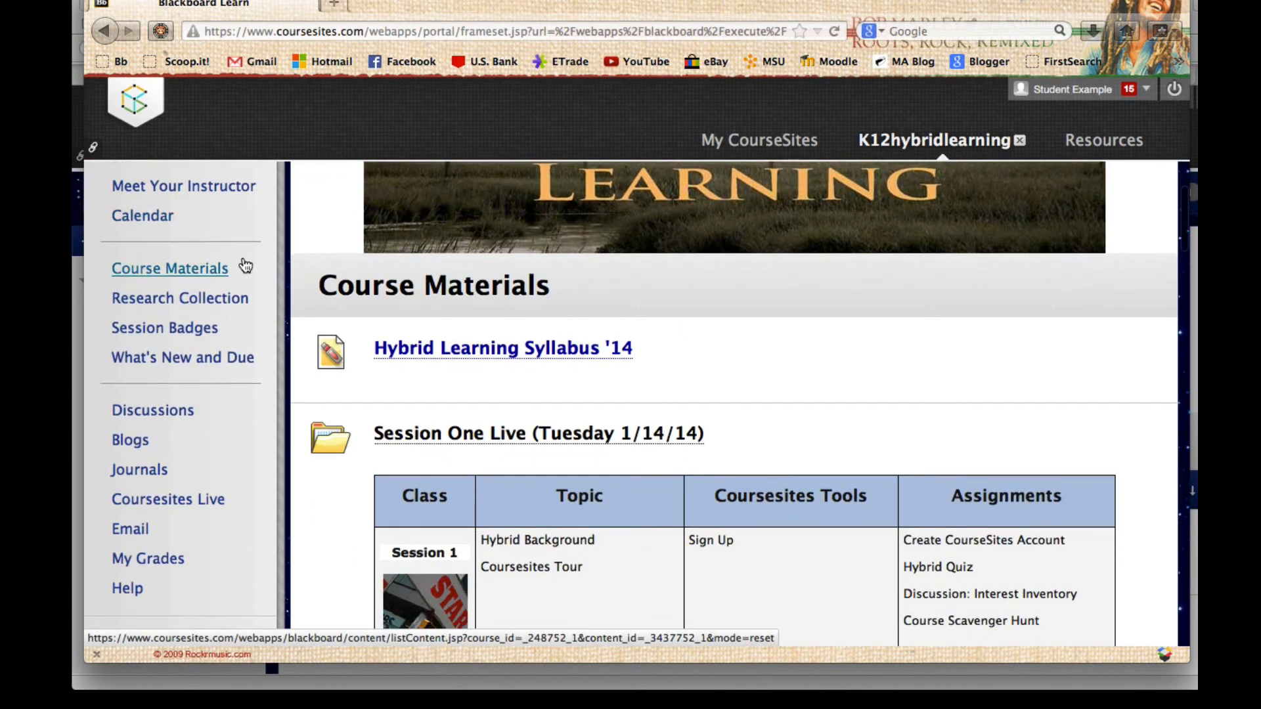
pyautogui.scroll(-3, 164, 355)
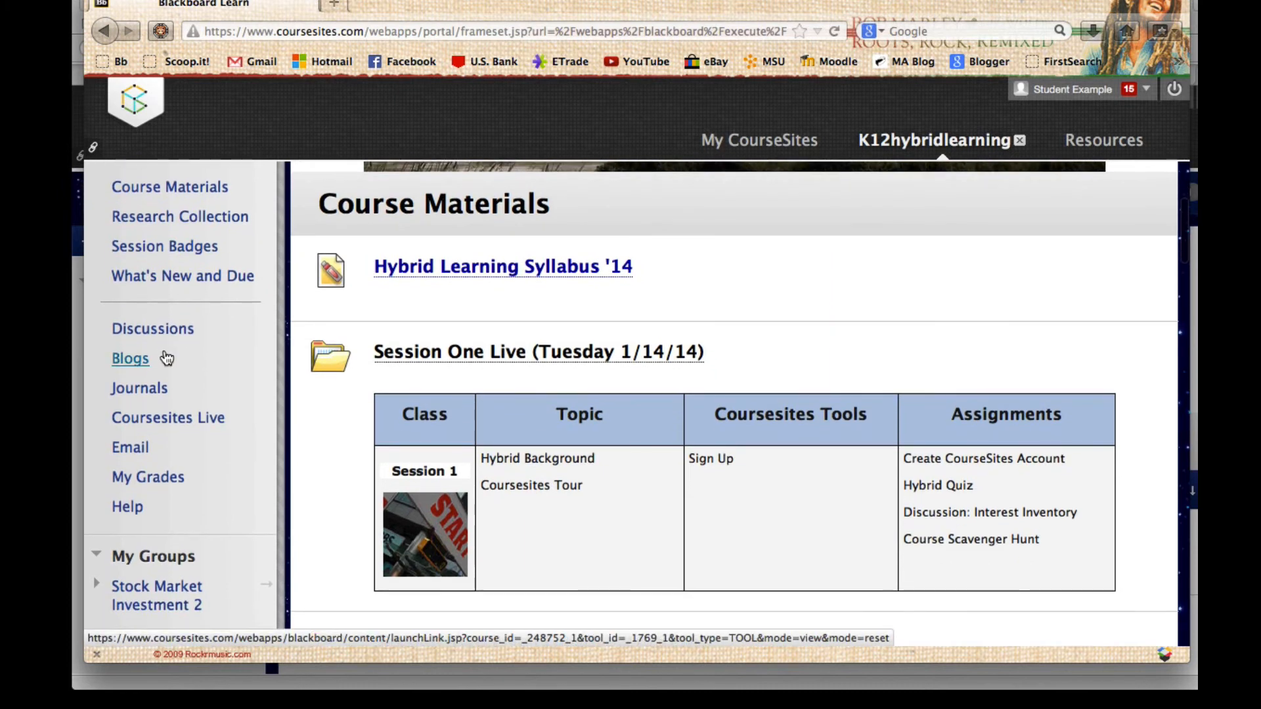
pyautogui.scroll(-5, 166, 358)
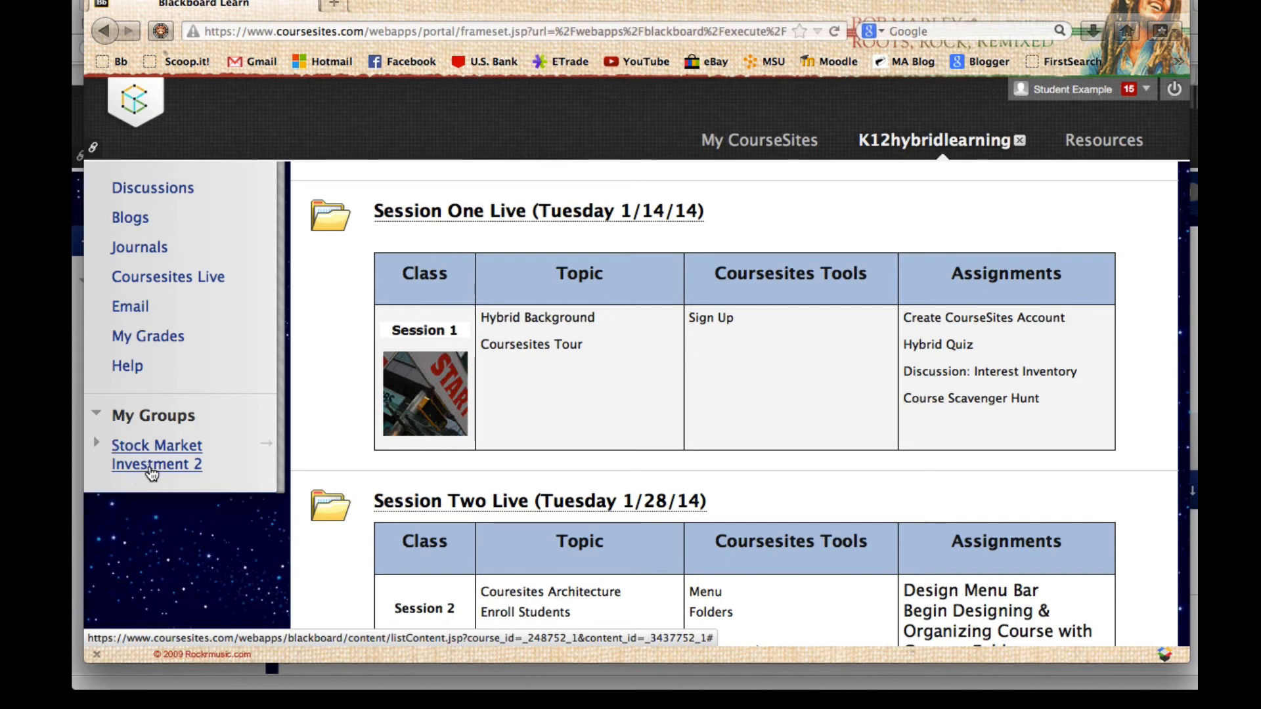
pyautogui.click(151, 472)
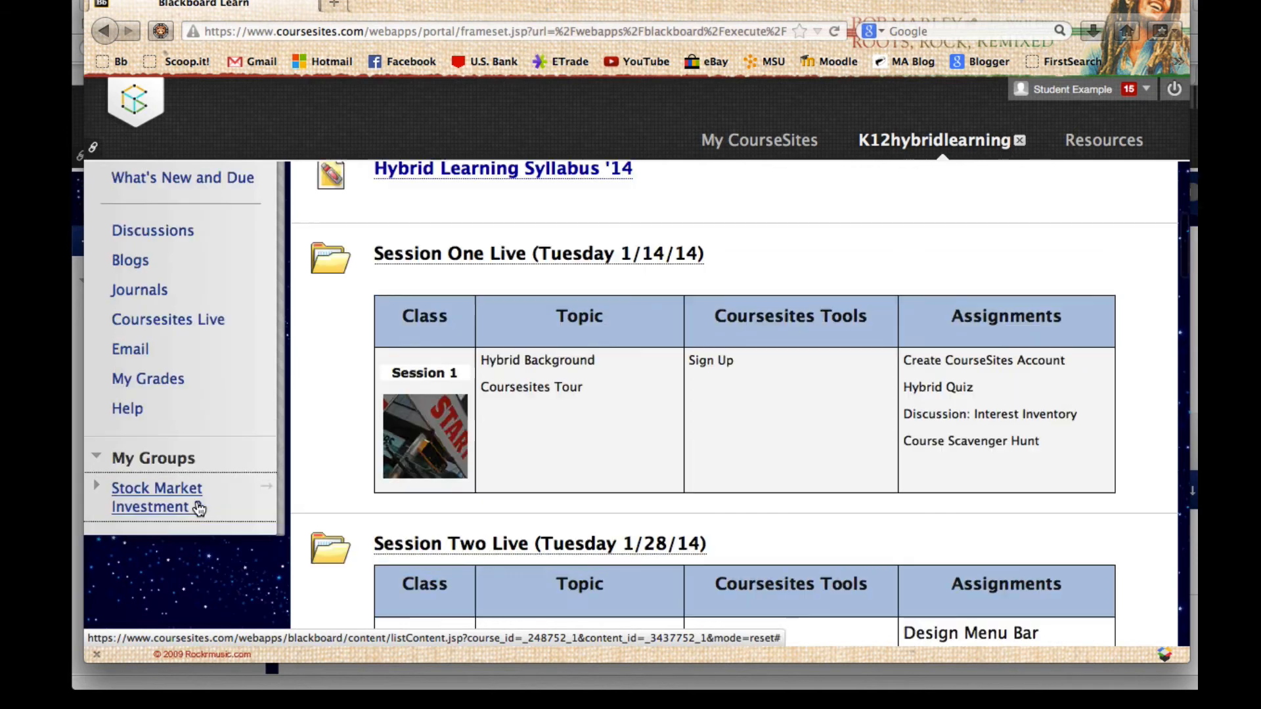
pyautogui.scroll(-1, 151, 498)
pyautogui.click(97, 474)
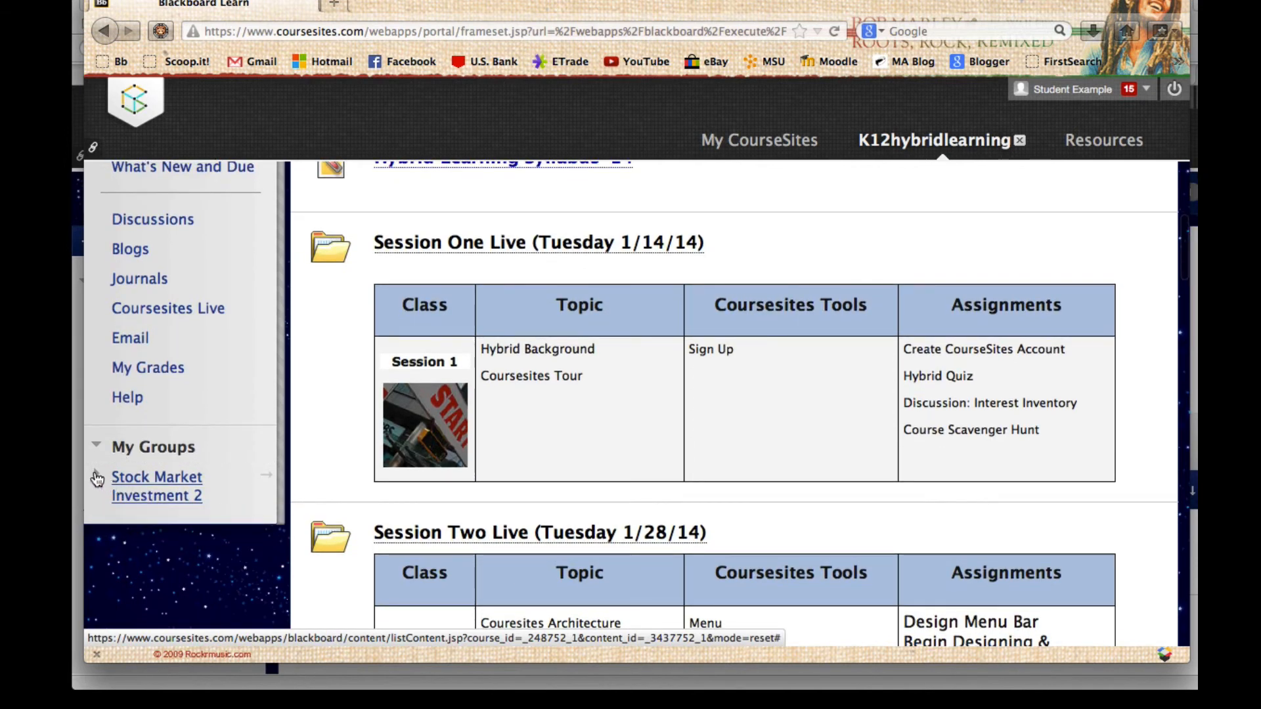
pyautogui.scroll(-1, 97, 479)
pyautogui.scroll(-1, 98, 483)
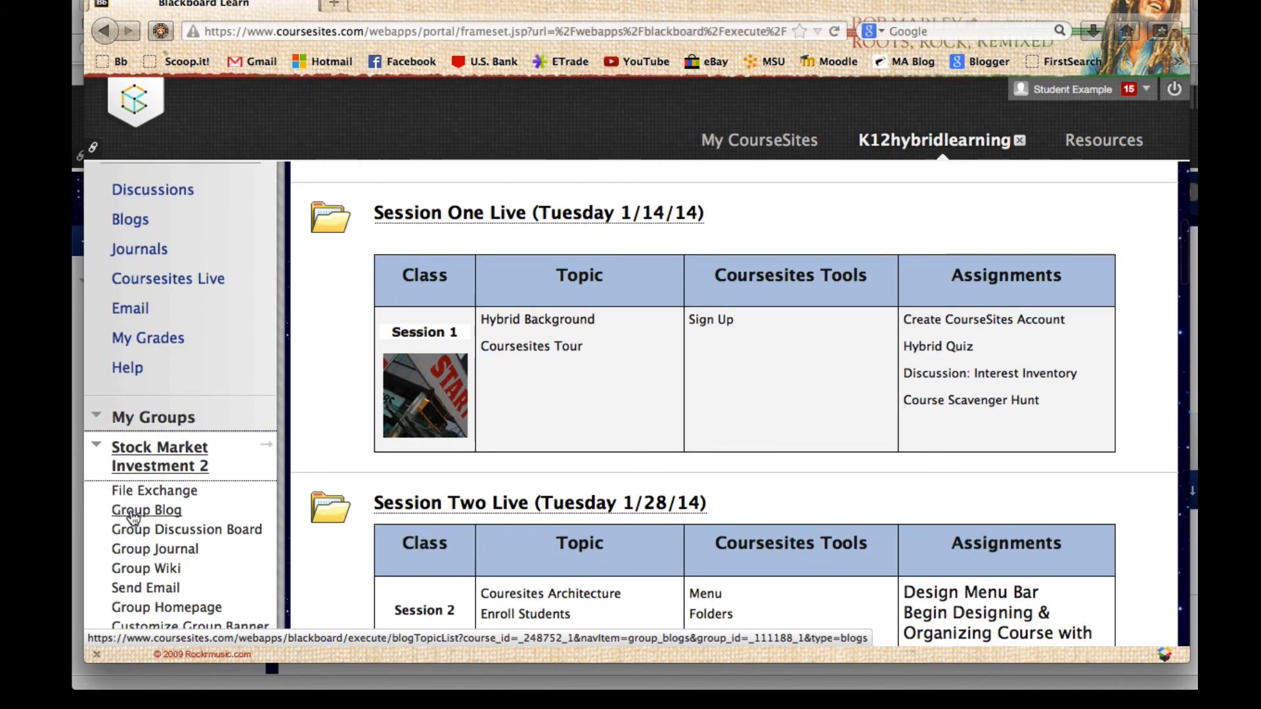
pyautogui.scroll(-2, 139, 578)
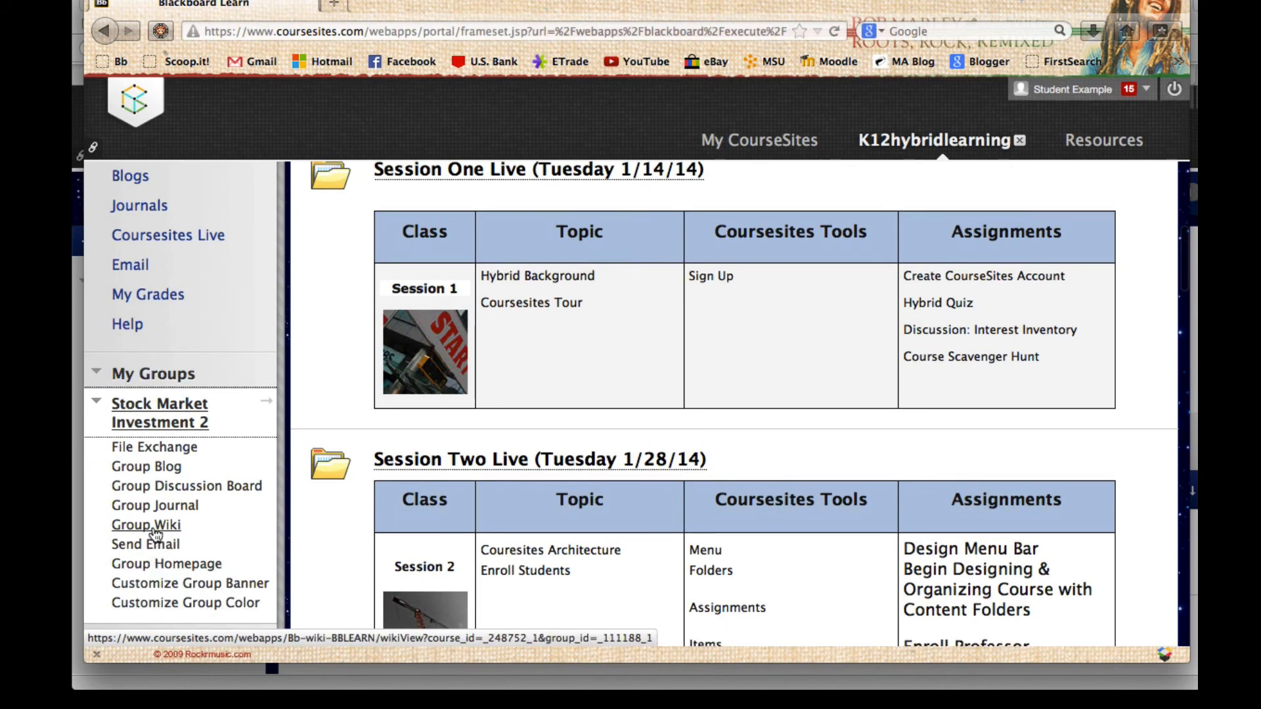
# - Open the Stock Market Investment 2 group homepage and examine its properties, members, tools and assignments
pyautogui.click(267, 407)
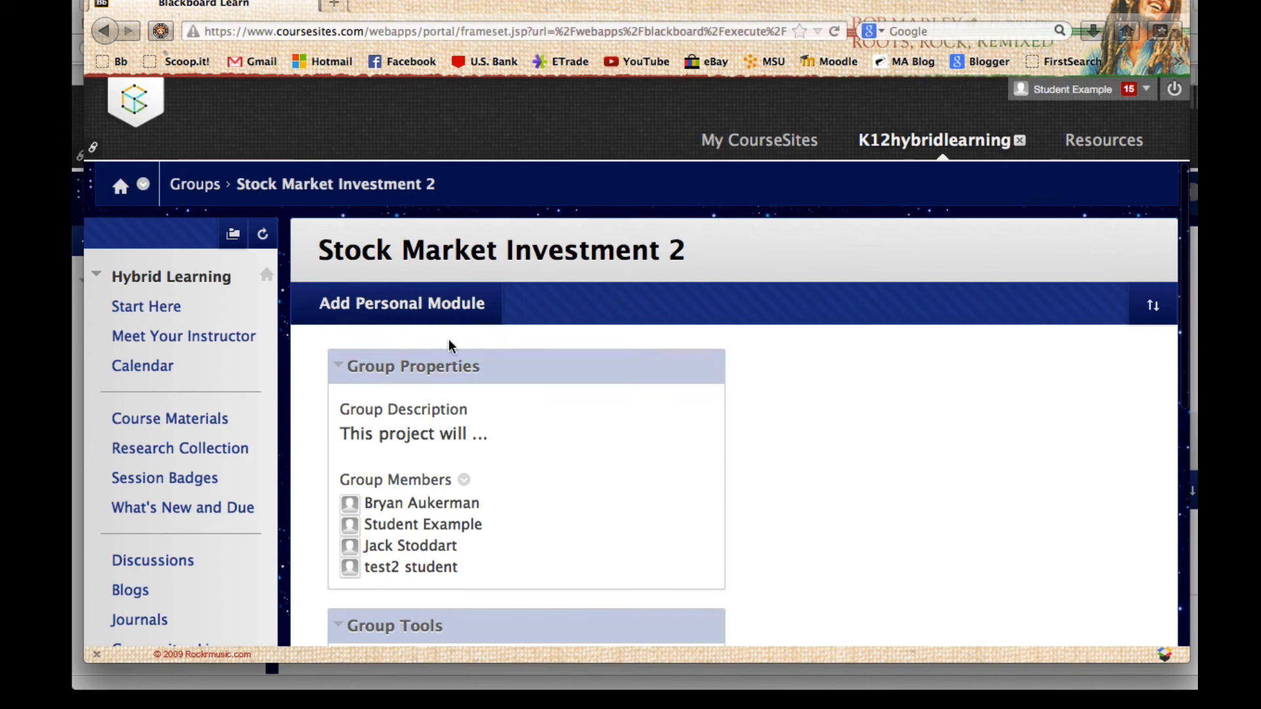
pyautogui.scroll(-5, 521, 459)
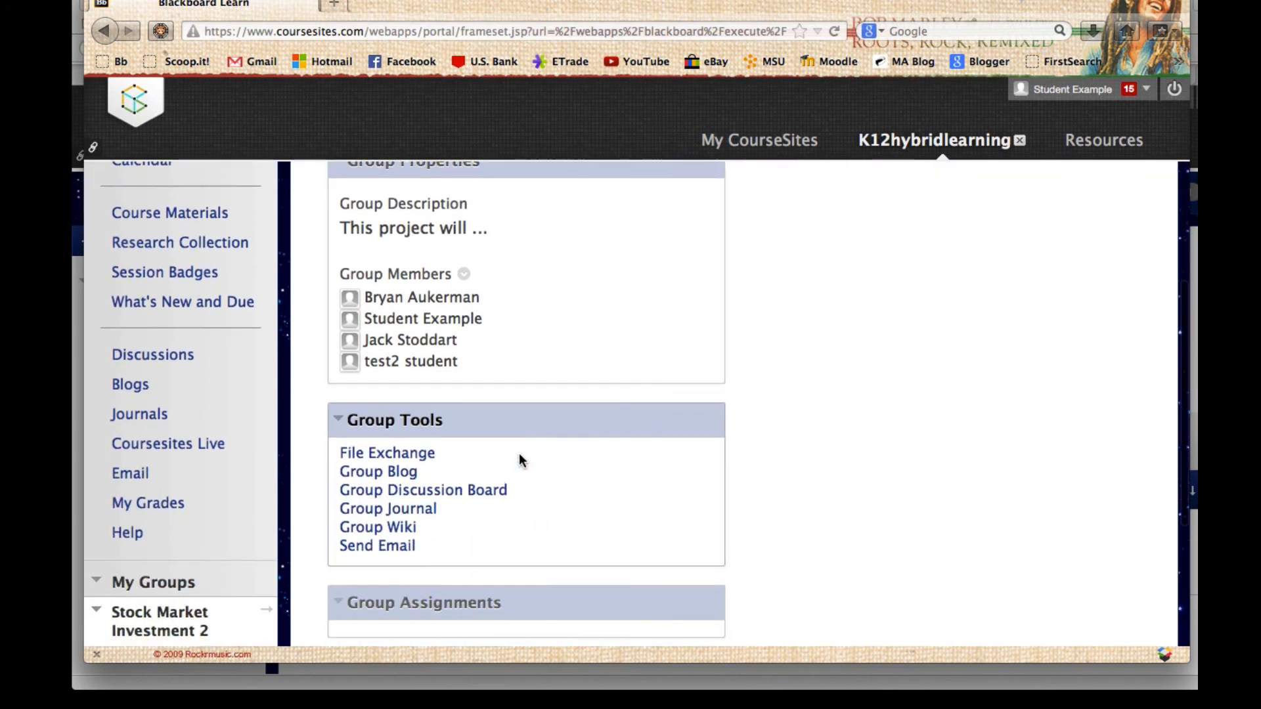
pyautogui.scroll(-2, 352, 566)
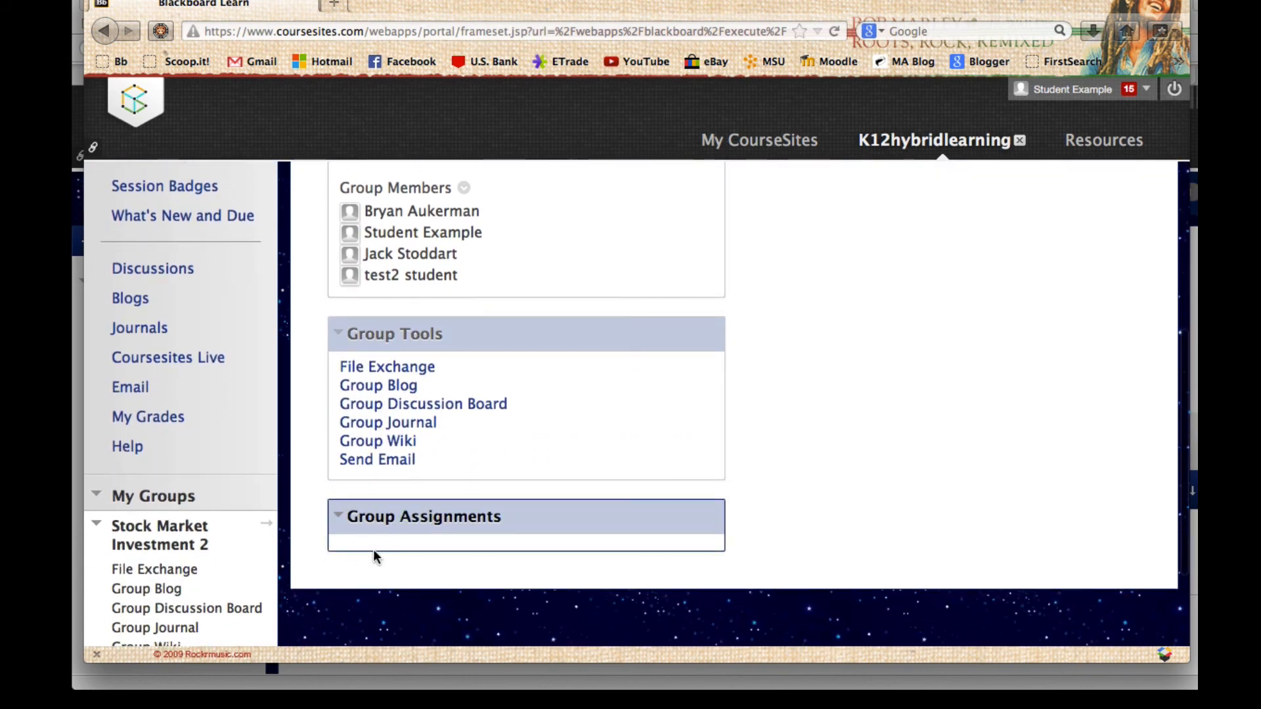